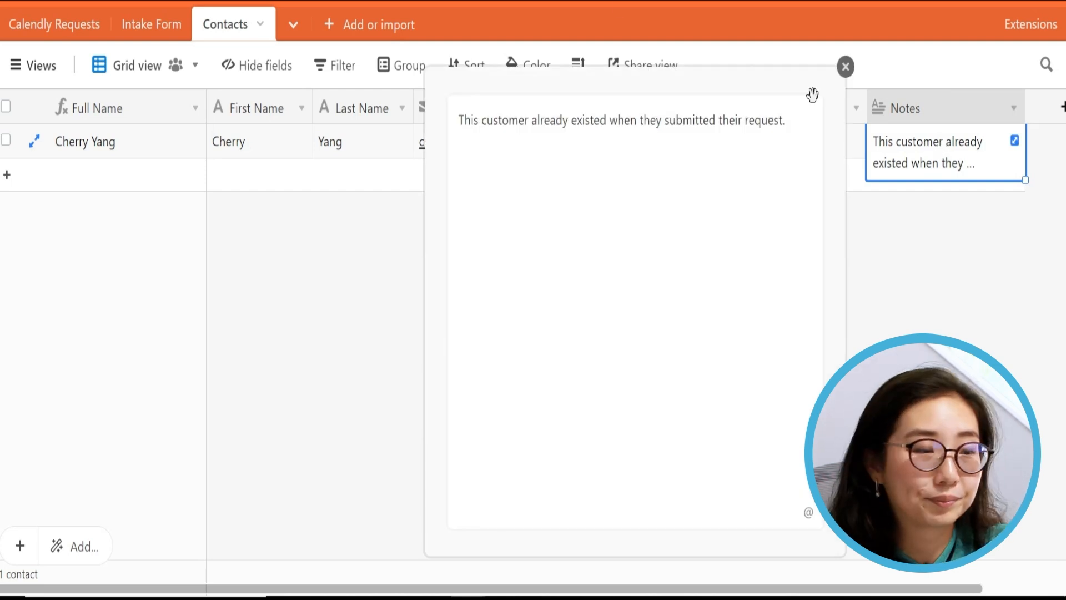
- Close the expanded Notes cell that says the customer already existed
left_click(328, 169)
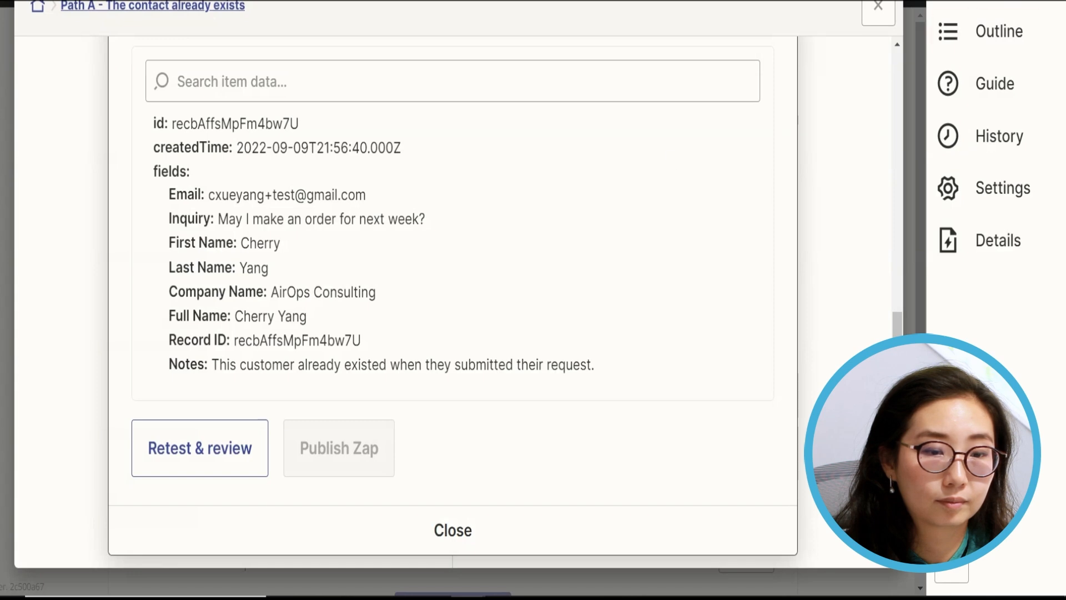
- Close the test result and open Path B for editing
left_click(877, 7)
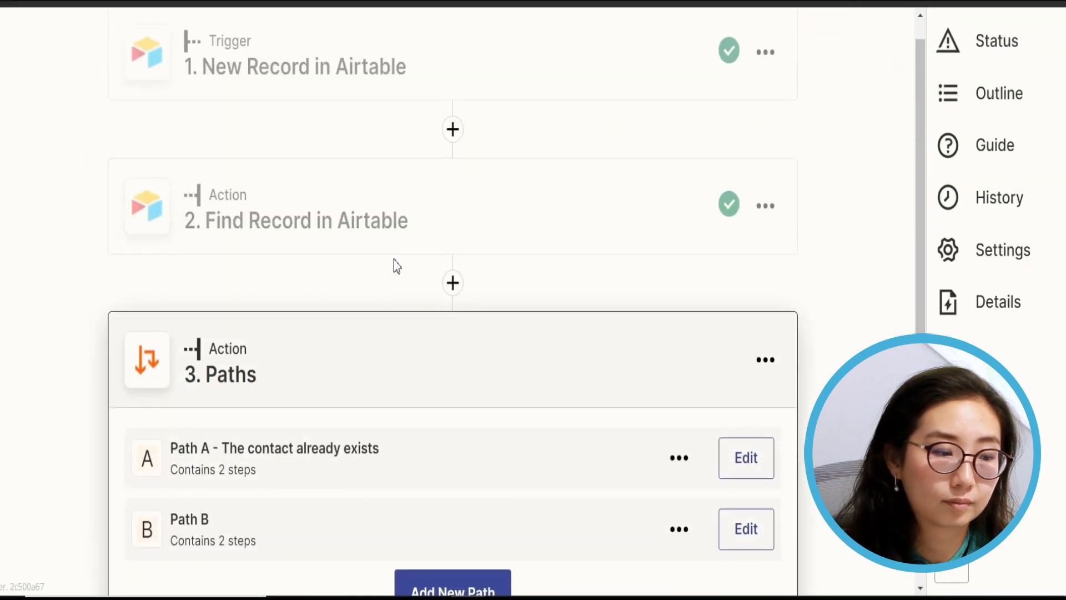
scroll(395, 261, "down", 2)
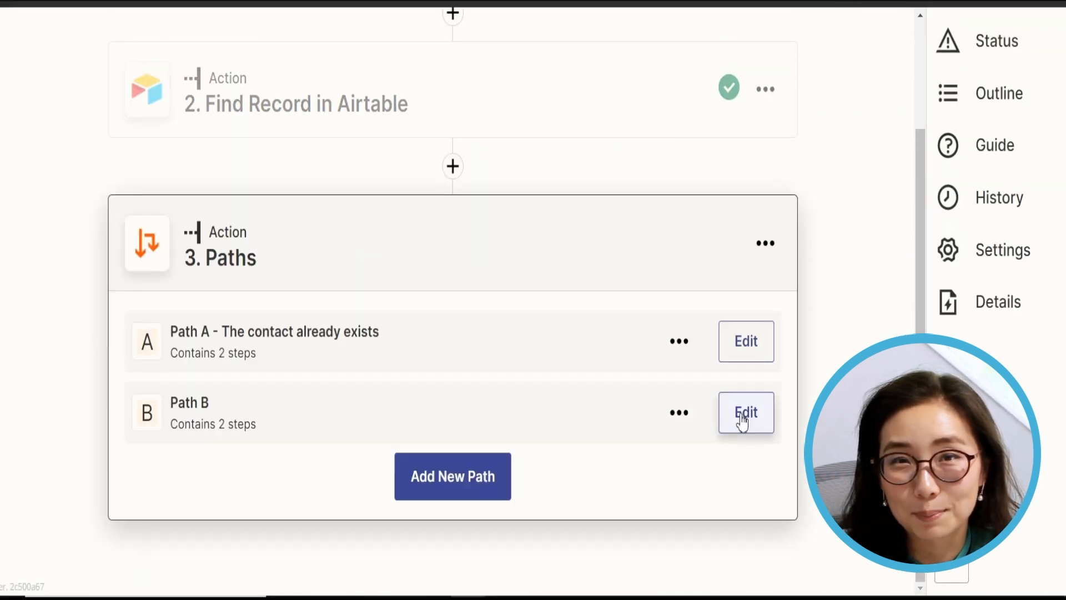
left_click(744, 418)
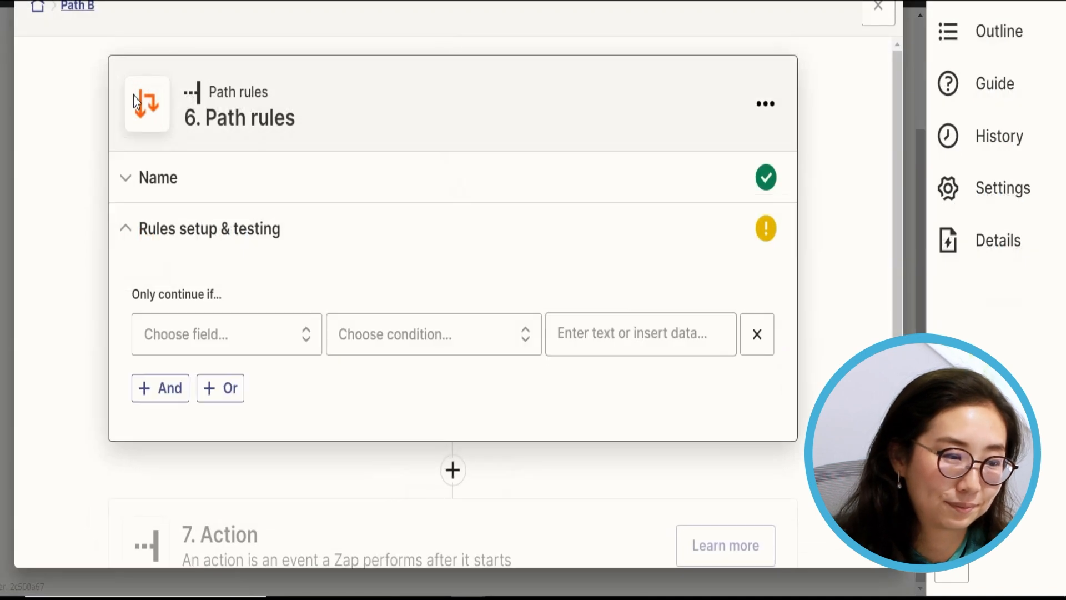
- Rename Path B to 'Path B - Brand New Customer' and open its rules setup
left_click(293, 189)
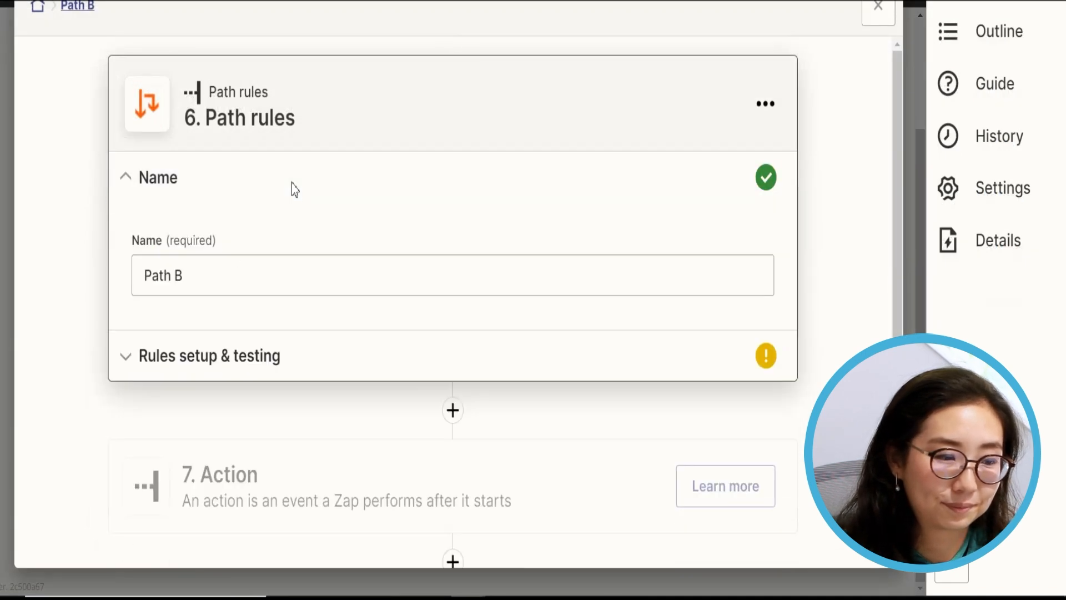
left_click(234, 292)
type("-")
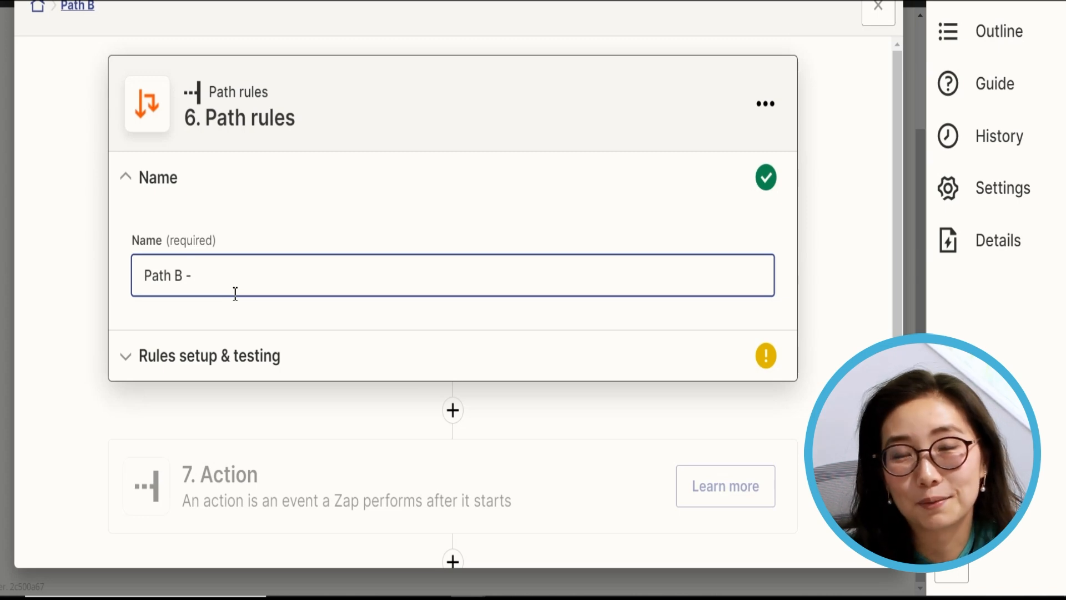
type("Brand New Customer")
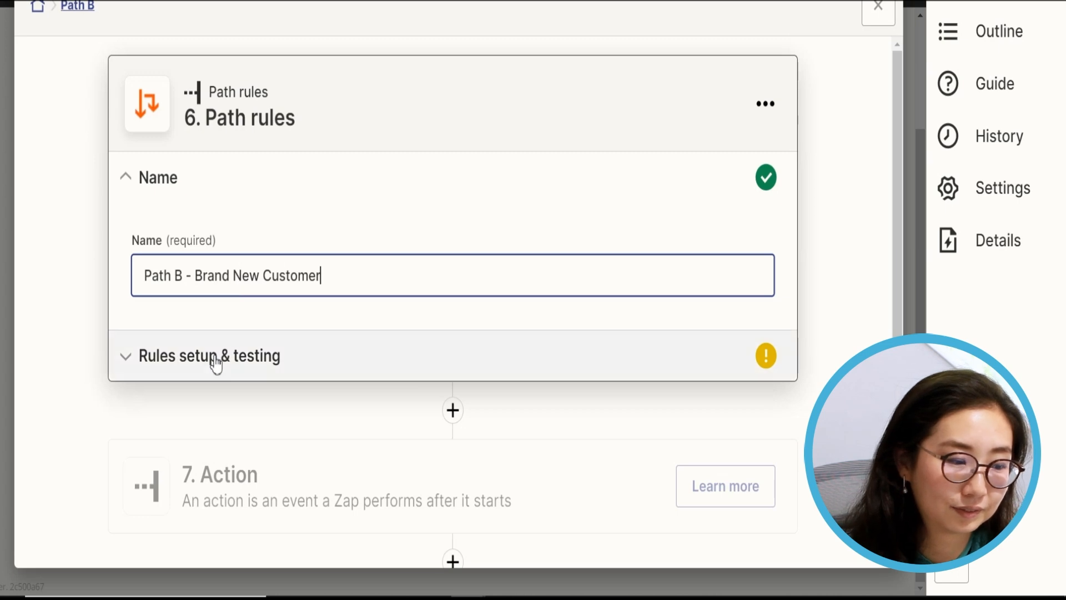
left_click(214, 358)
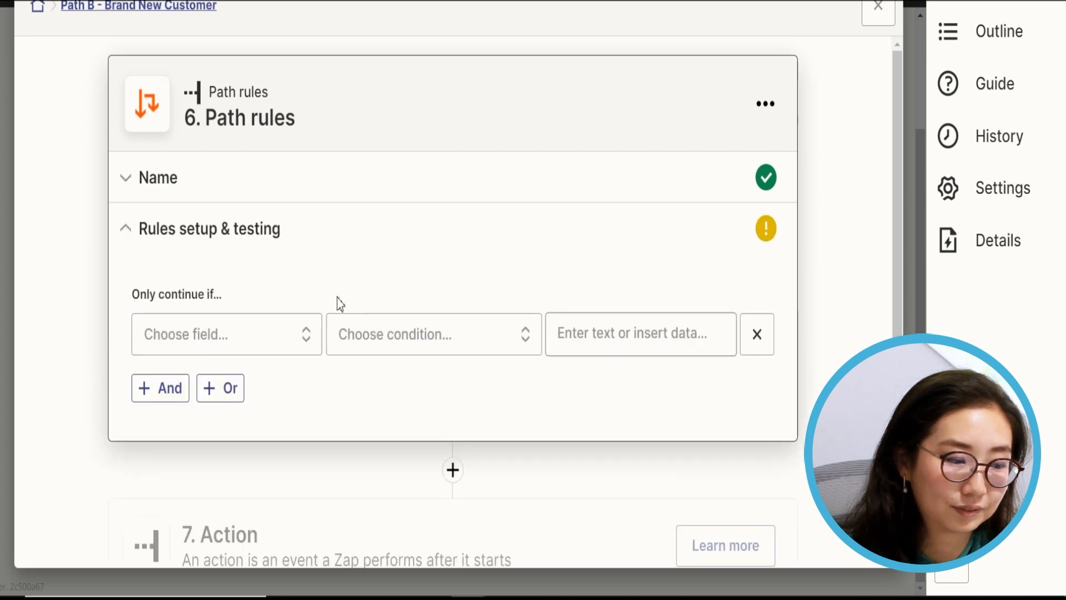
- Make Path B's rule require '2. Zap Data Was Found' to exactly match 'false'
left_click(258, 340)
scroll(326, 528, "down", 2)
left_click(326, 473)
scroll(385, 324, "down", 2)
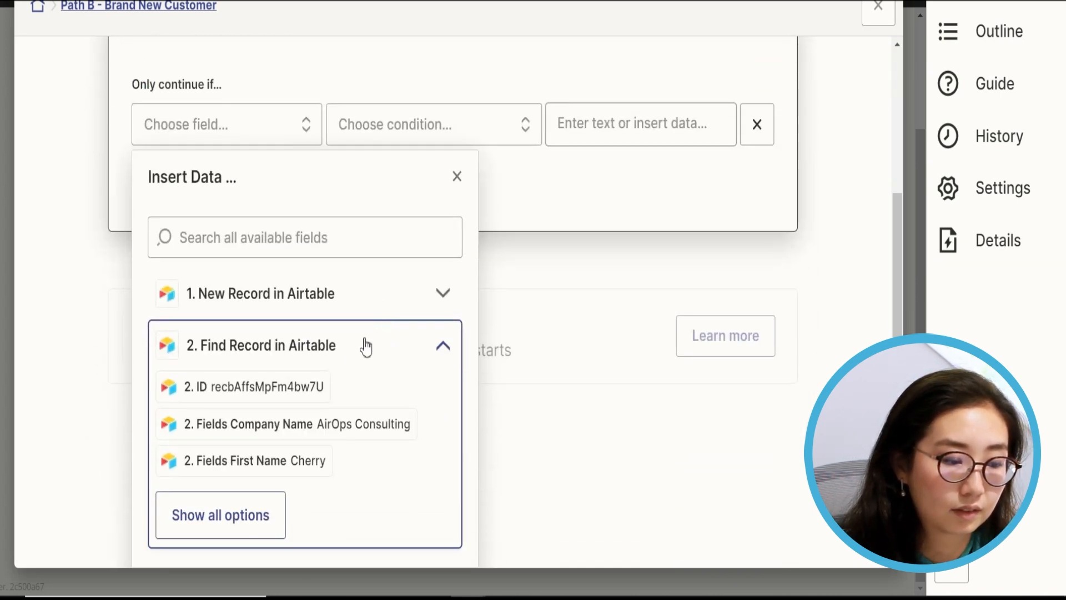
left_click(281, 238)
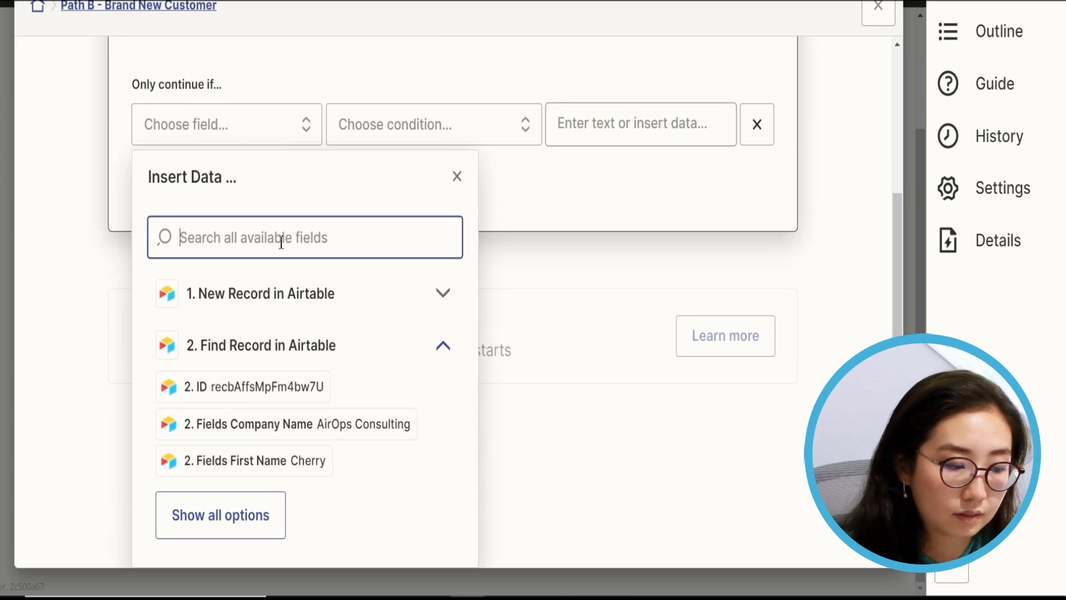
type("zap")
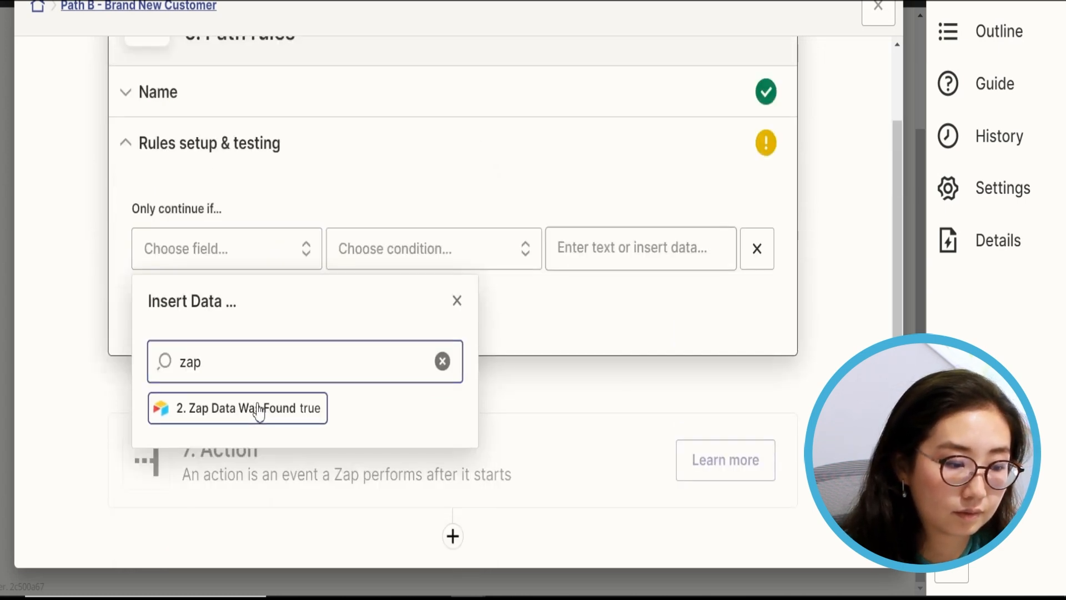
left_click(259, 411)
left_click(385, 246)
left_click(430, 380)
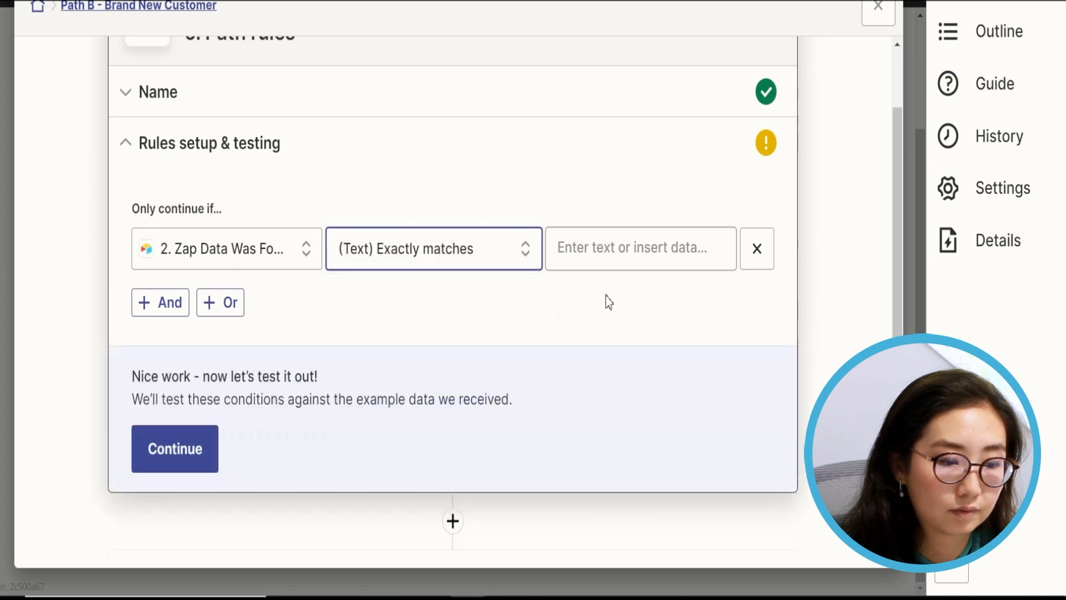
left_click(597, 252)
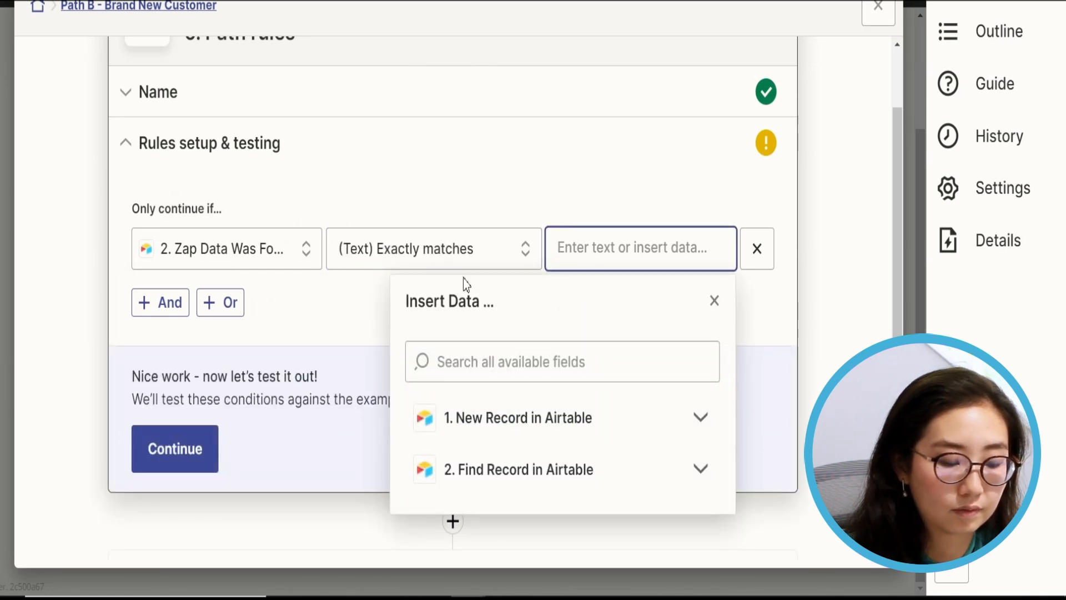
type("false")
left_click(175, 492)
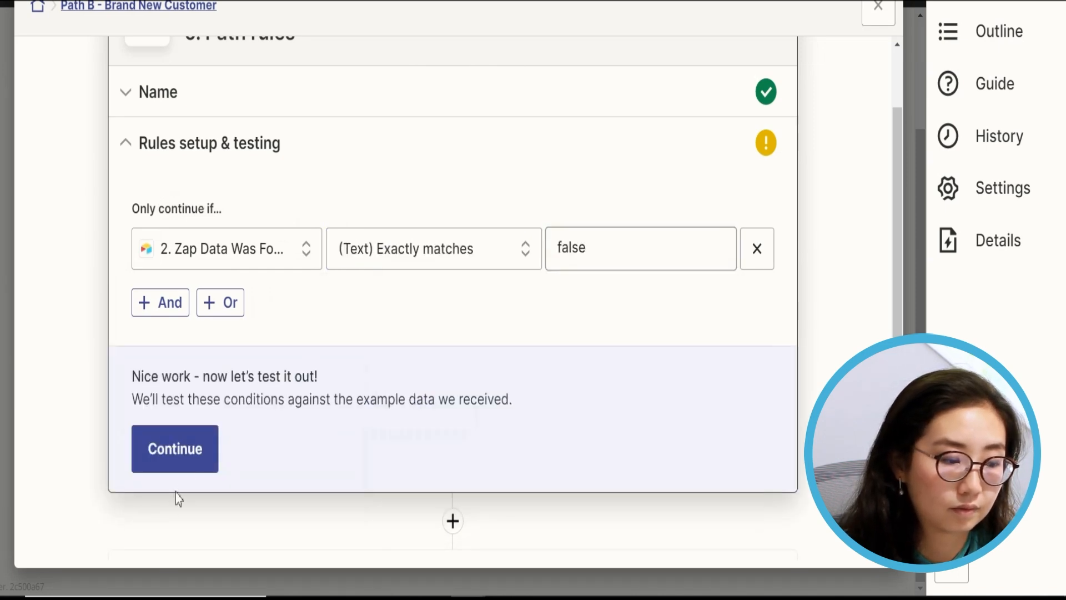
- Test the rule against sample data and continue to the action step
left_click(186, 451)
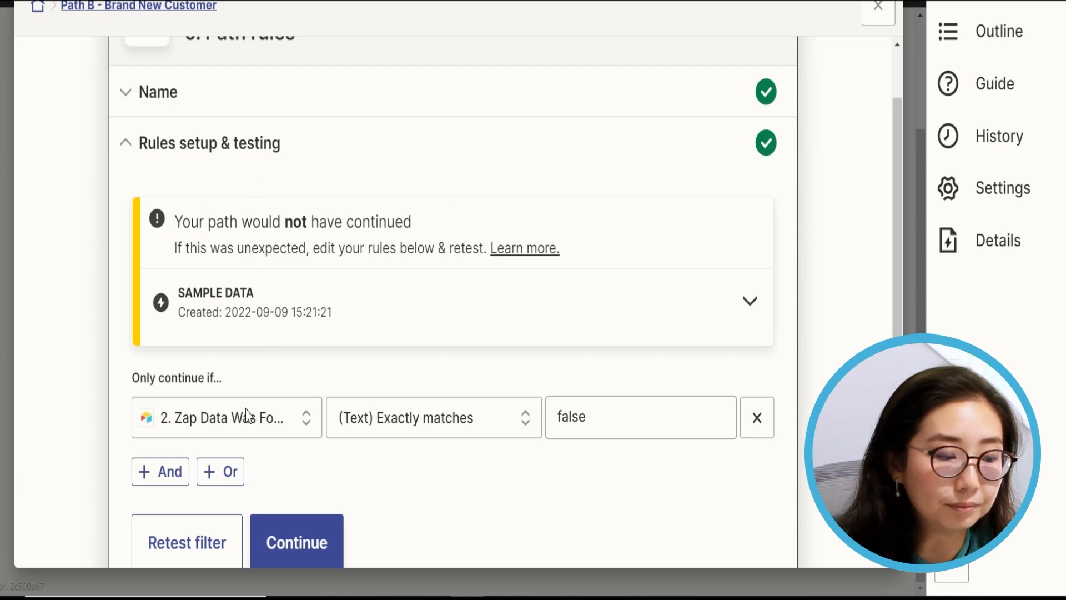
scroll(305, 427, "down", 5)
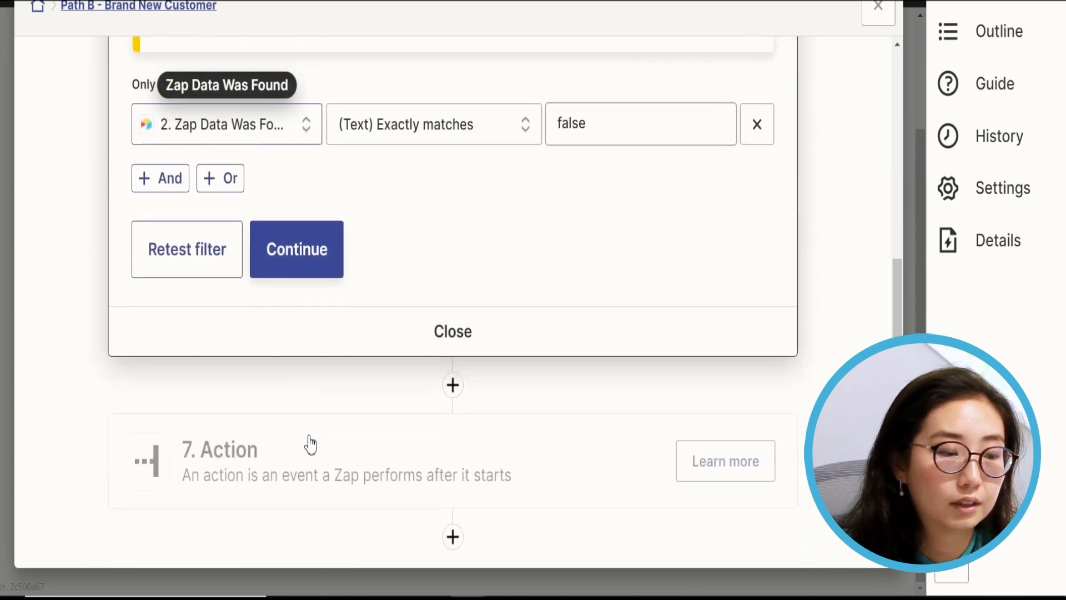
left_click(297, 249)
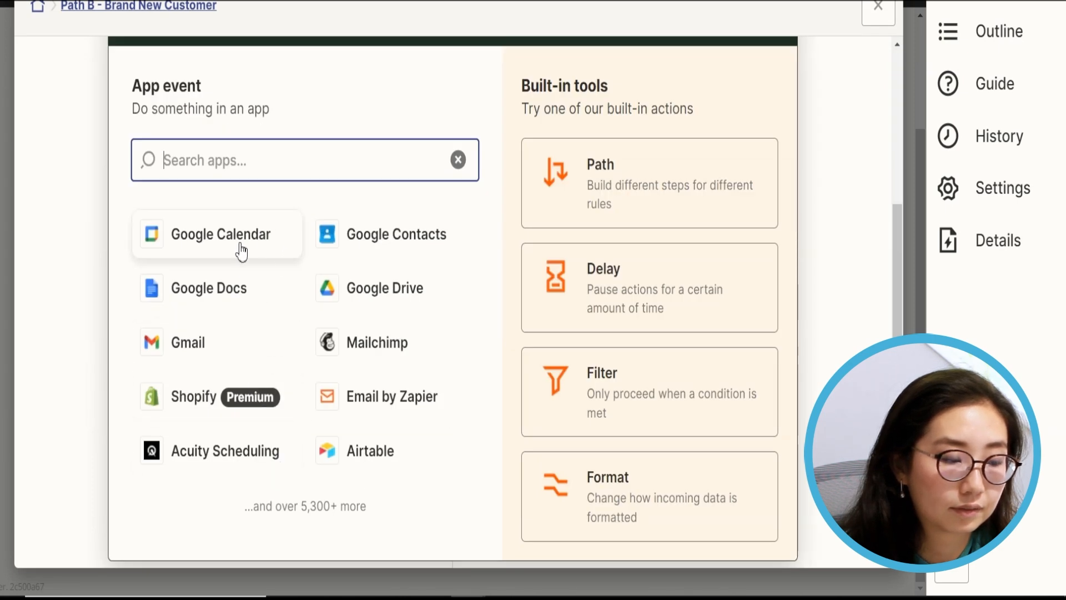
- Make step 7 an Airtable Update Record action
type("airtable")
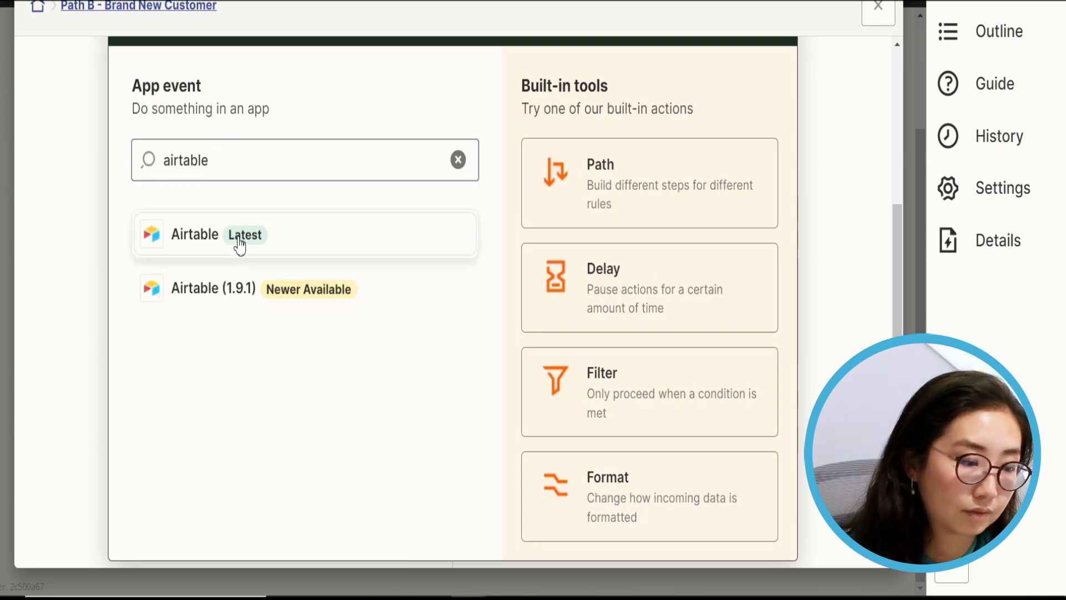
left_click(236, 245)
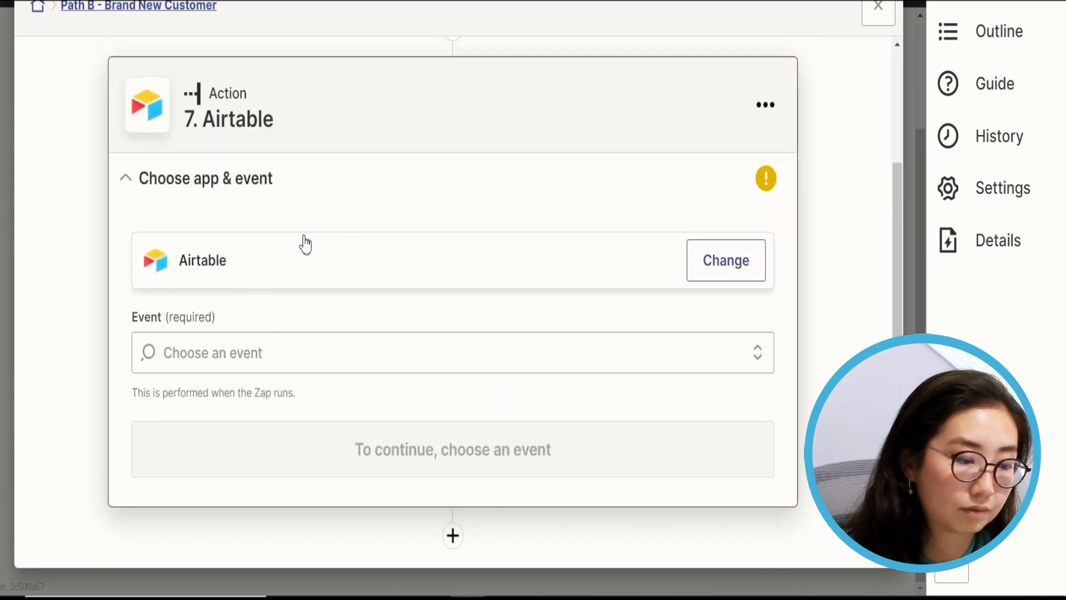
left_click(250, 352)
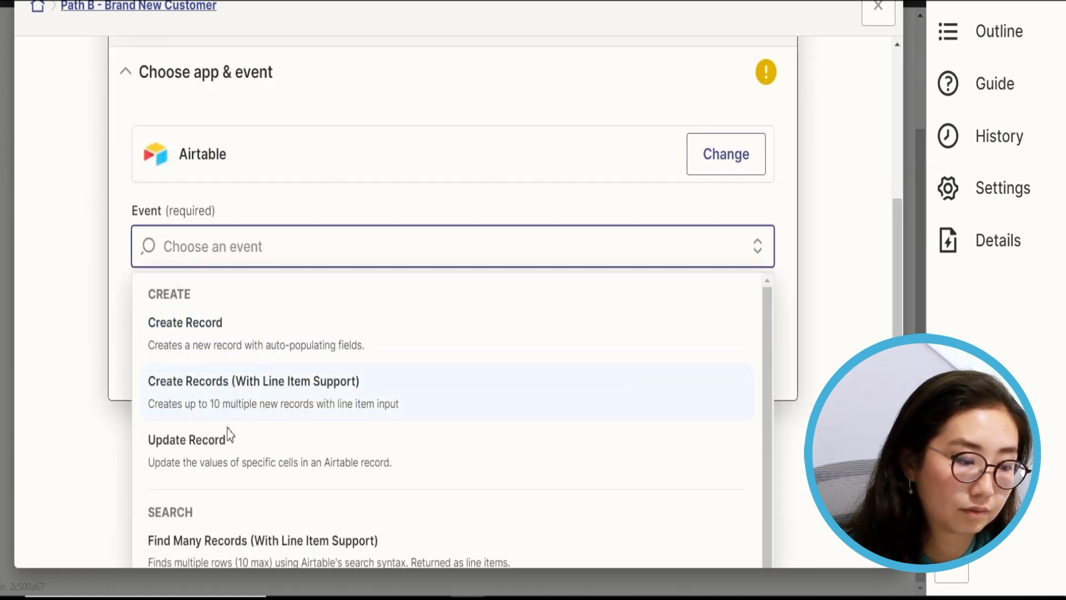
left_click(233, 444)
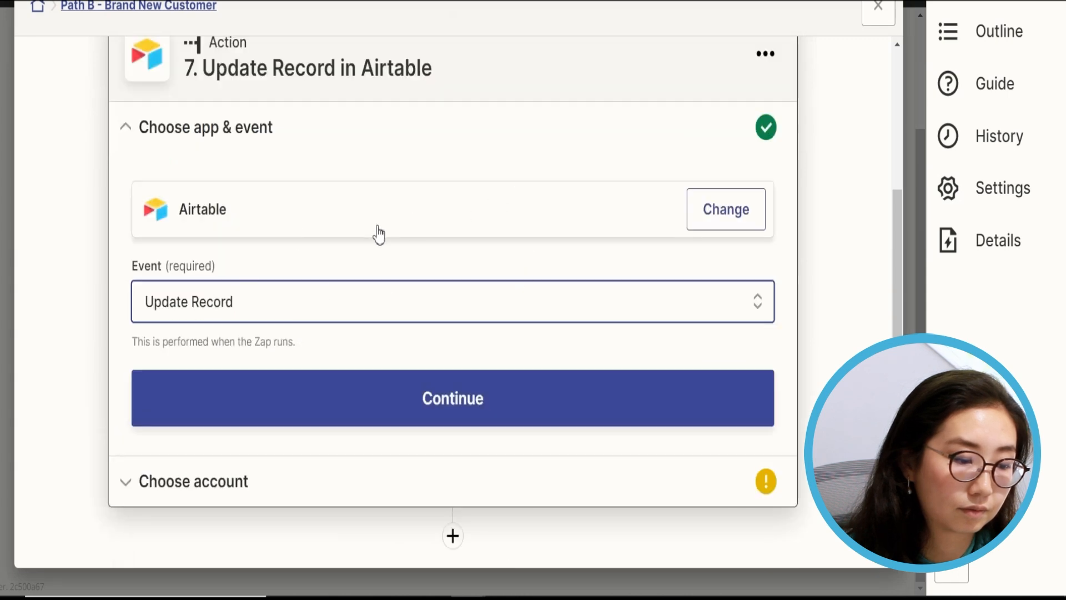
left_click(360, 423)
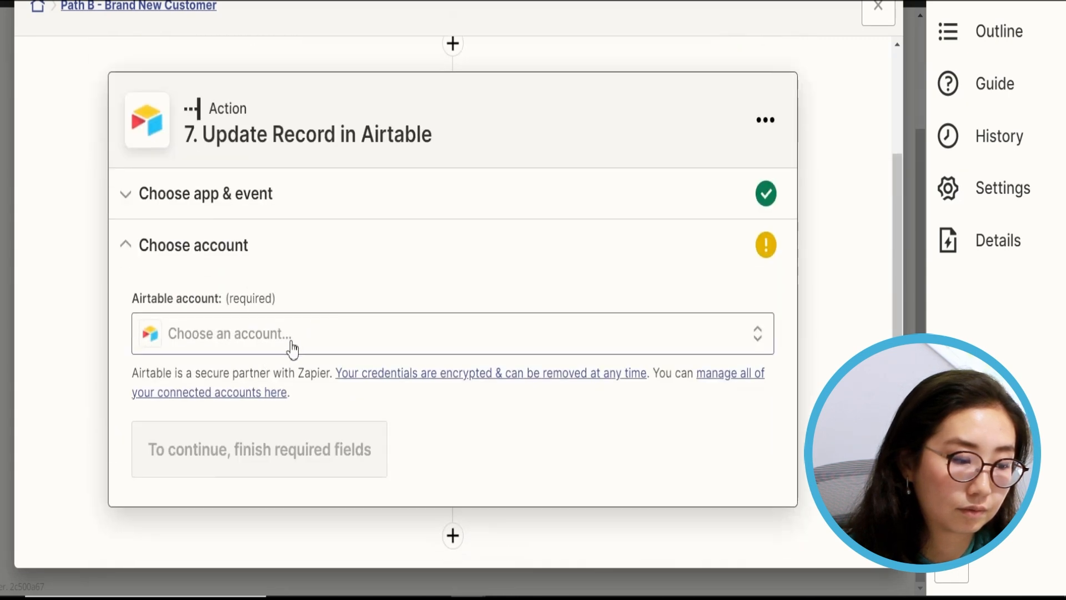
- Connect the Airtable account and set the base to Zapier Demo Base
left_click(293, 349)
left_click(292, 511)
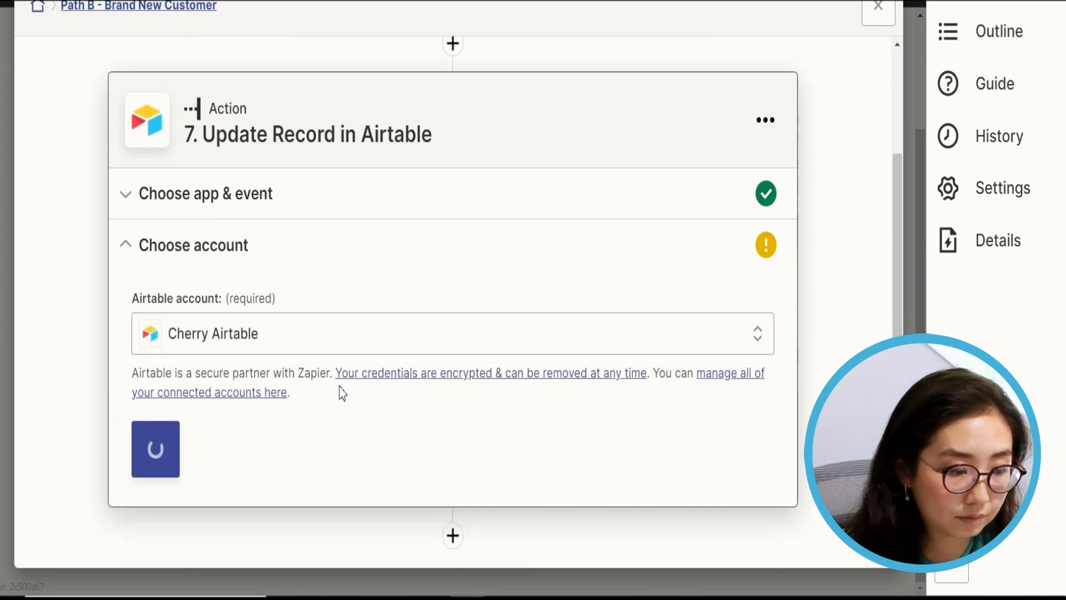
left_click(195, 411)
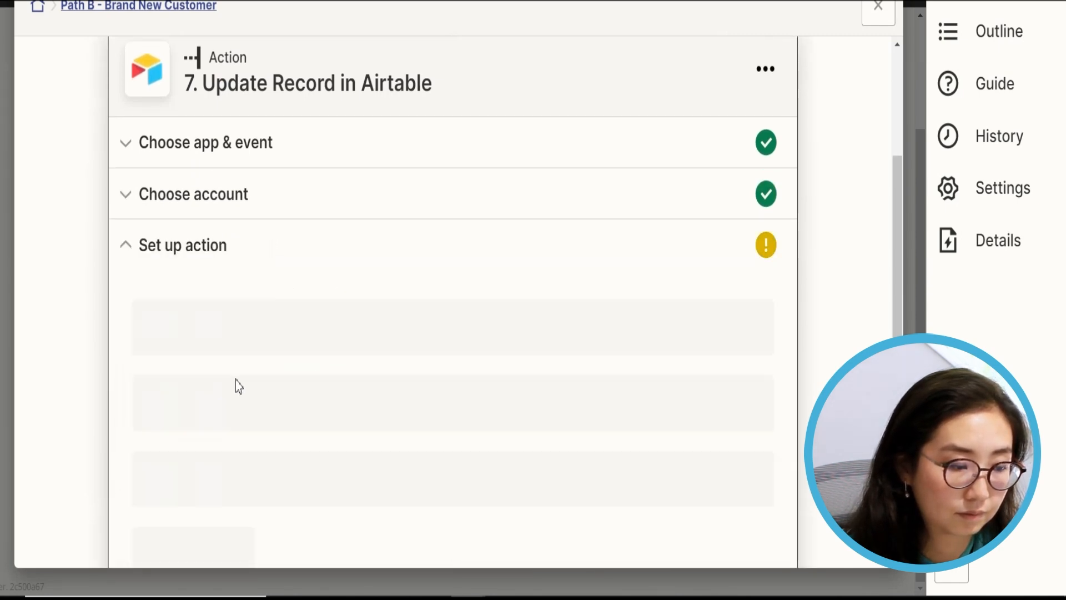
scroll(335, 229, "down", 4)
left_click(237, 133)
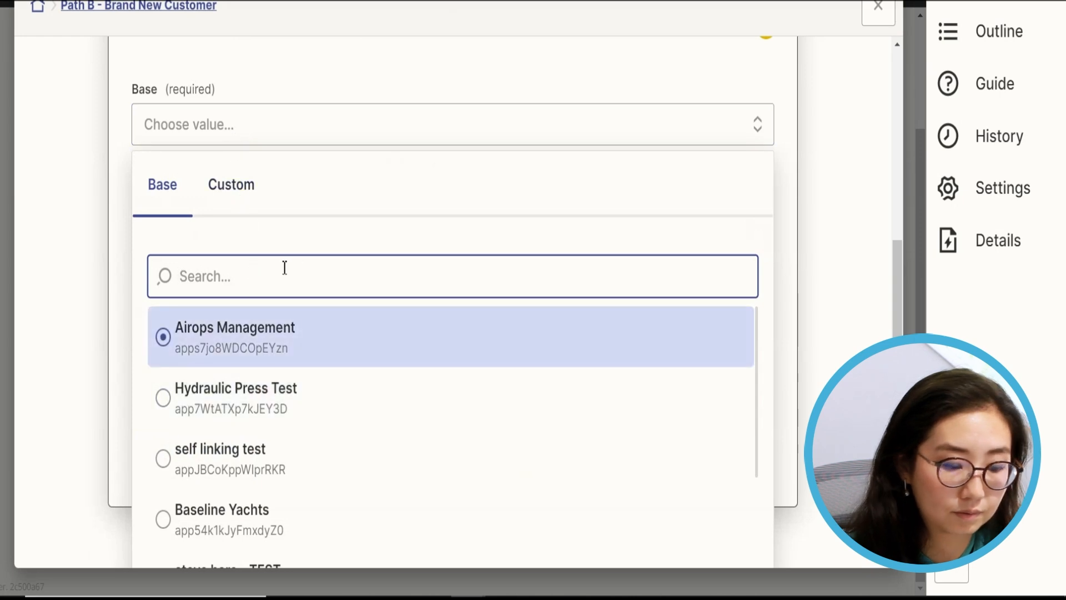
type("zapier")
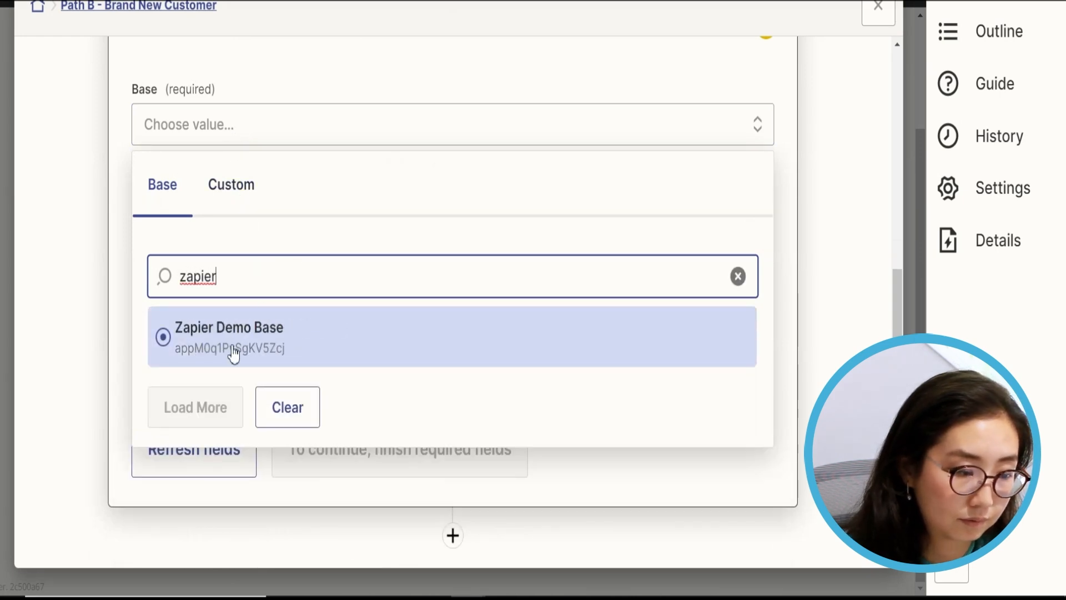
left_click(233, 354)
left_click(209, 240)
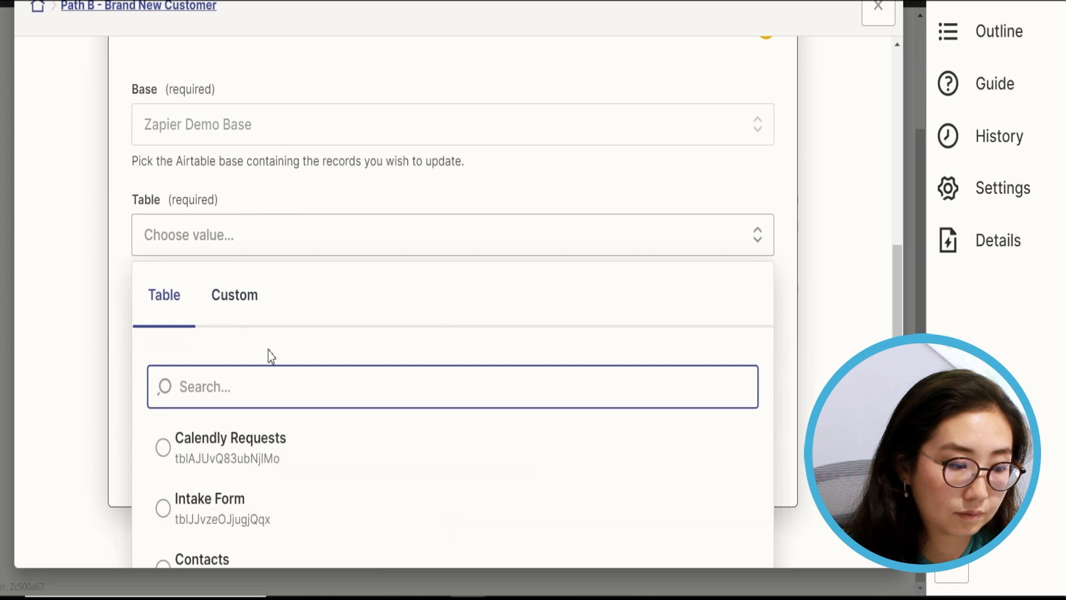
- Set the table to update to Contacts
type("contac")
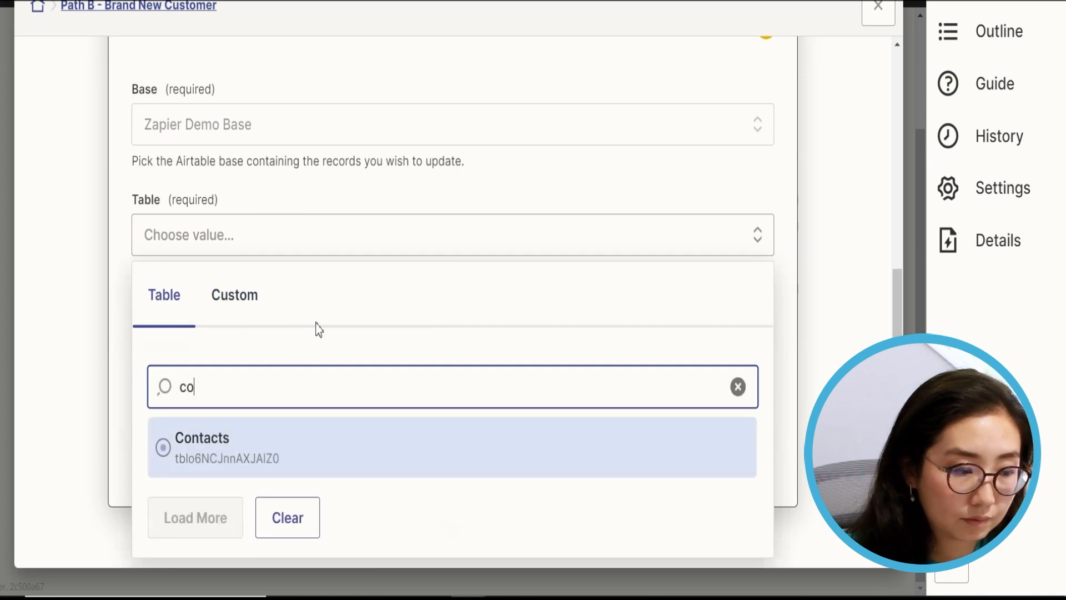
key("Return")
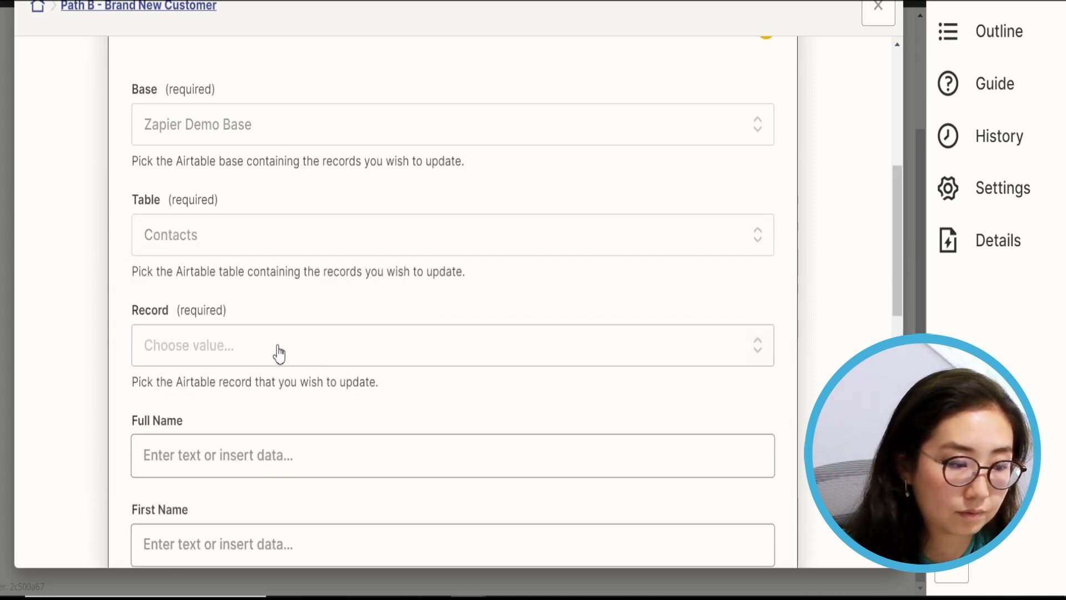
left_click(280, 353)
scroll(381, 325, "down", 3)
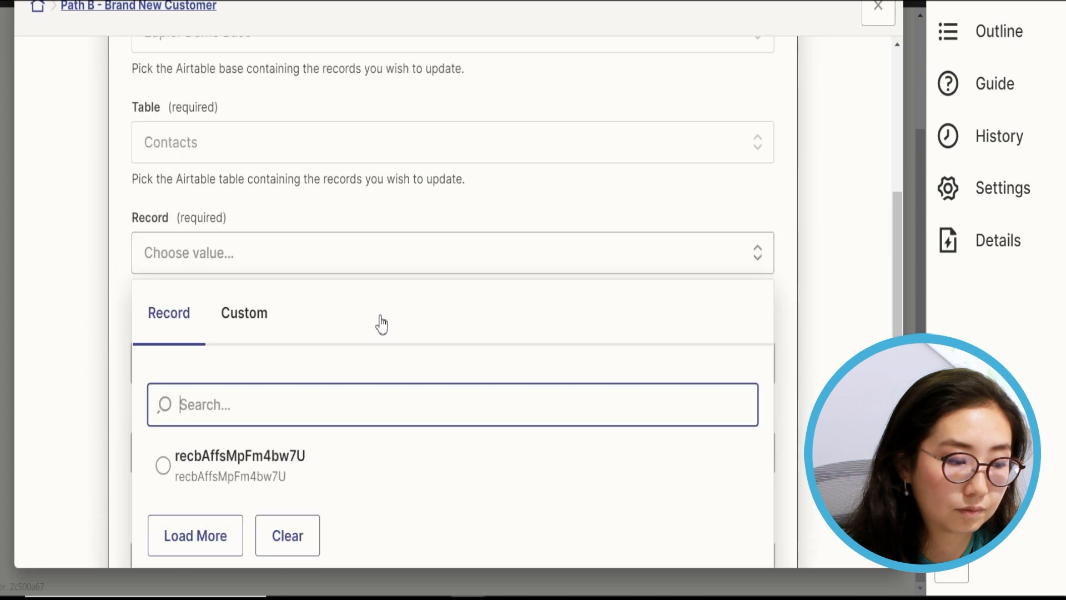
scroll(256, 187, "up", 4)
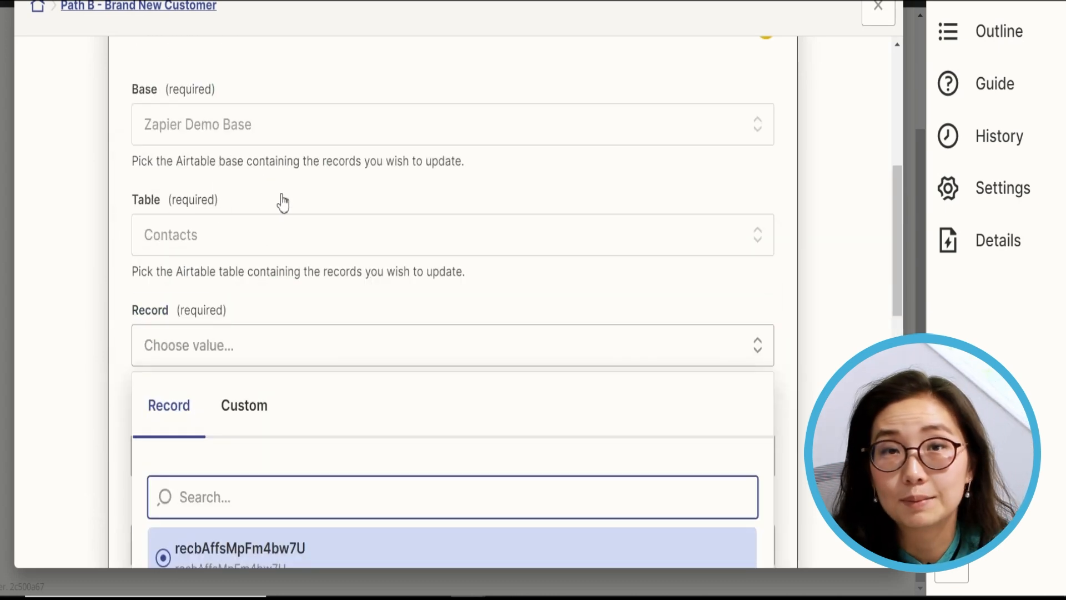
- Map the Record field to the ID from step 2, Find Record in Airtable
left_click(237, 424)
scroll(330, 328, "down", 4)
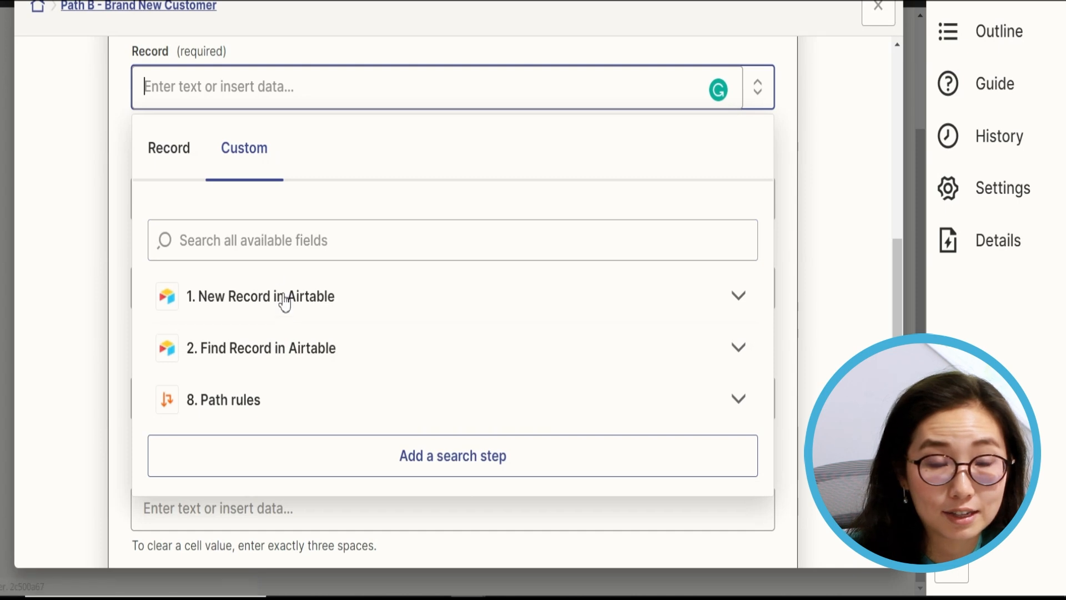
left_click(294, 349)
left_click(289, 396)
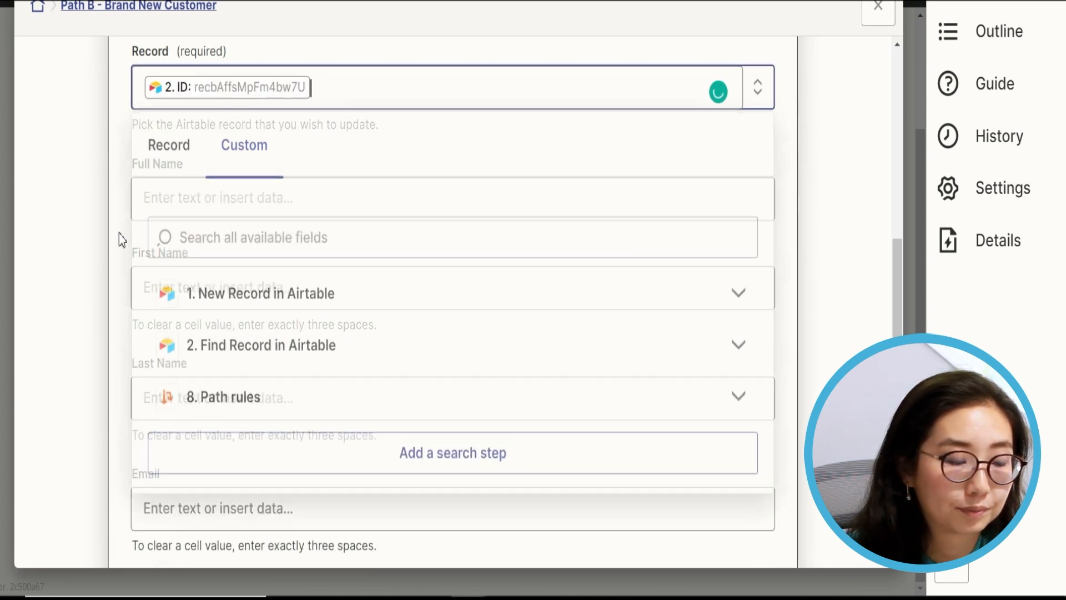
left_click(809, 191)
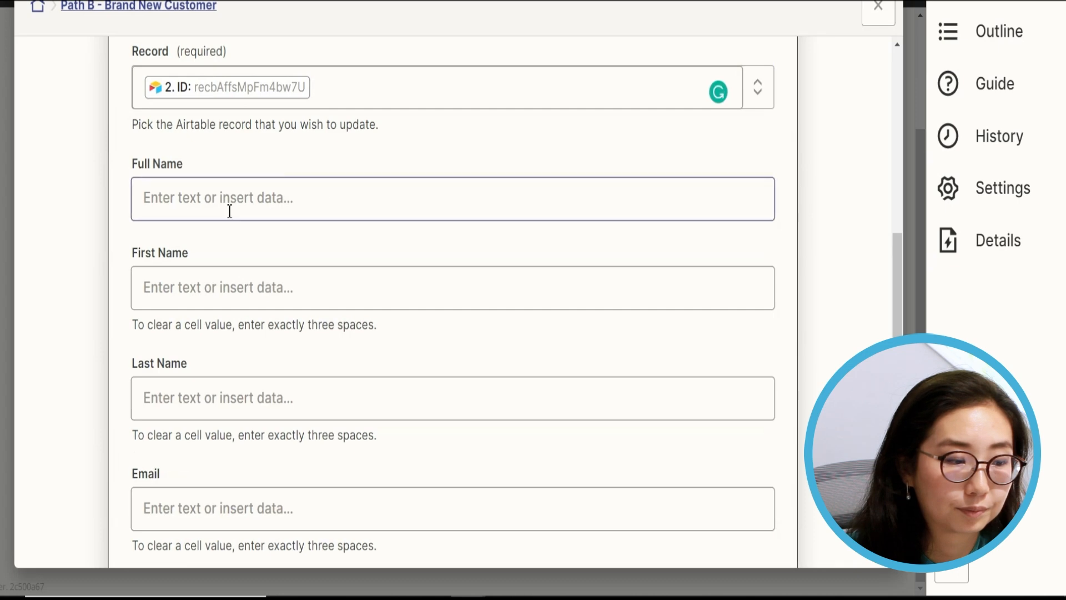
scroll(233, 233, "down", 10)
- Set Notes to 'This customer was created via the intake form automation.' and confirm the setup
left_click(221, 302)
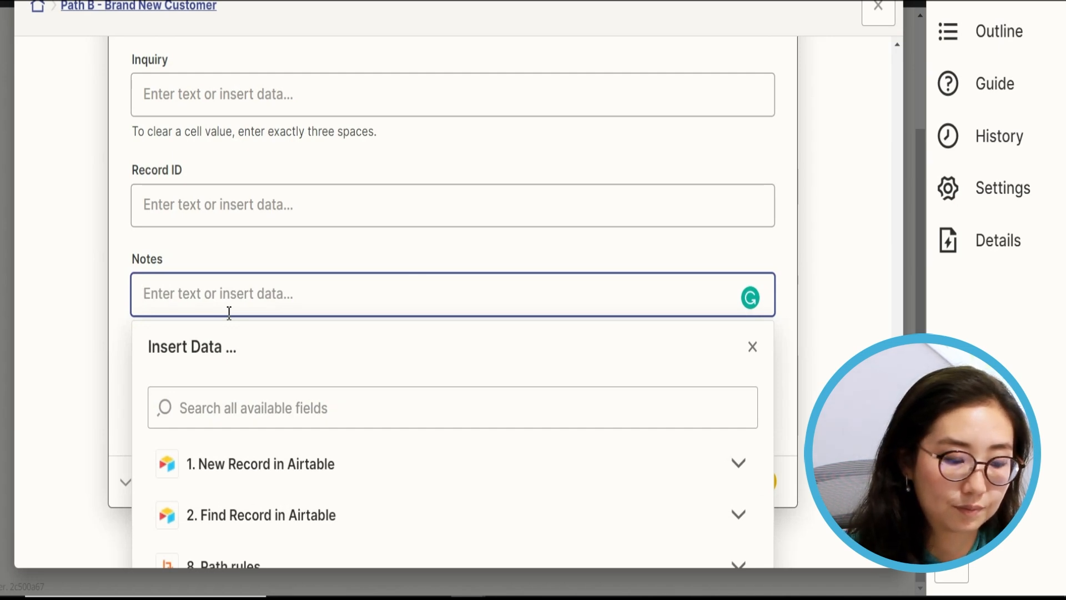
type("this")
key("BackSpace")
key("BackSpace")
type("This customer was create")
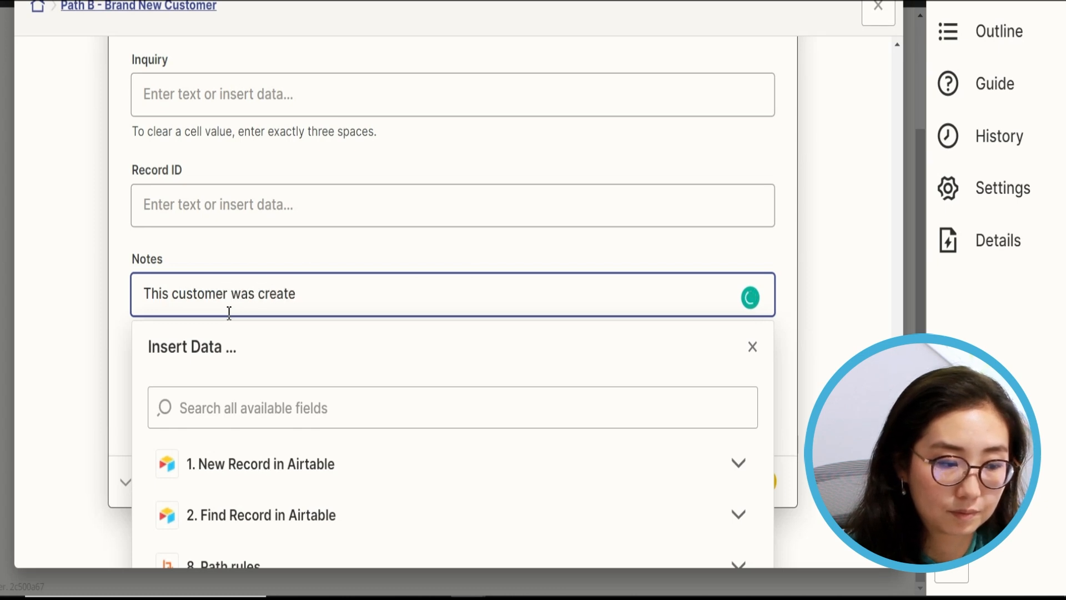
type("d via the ")
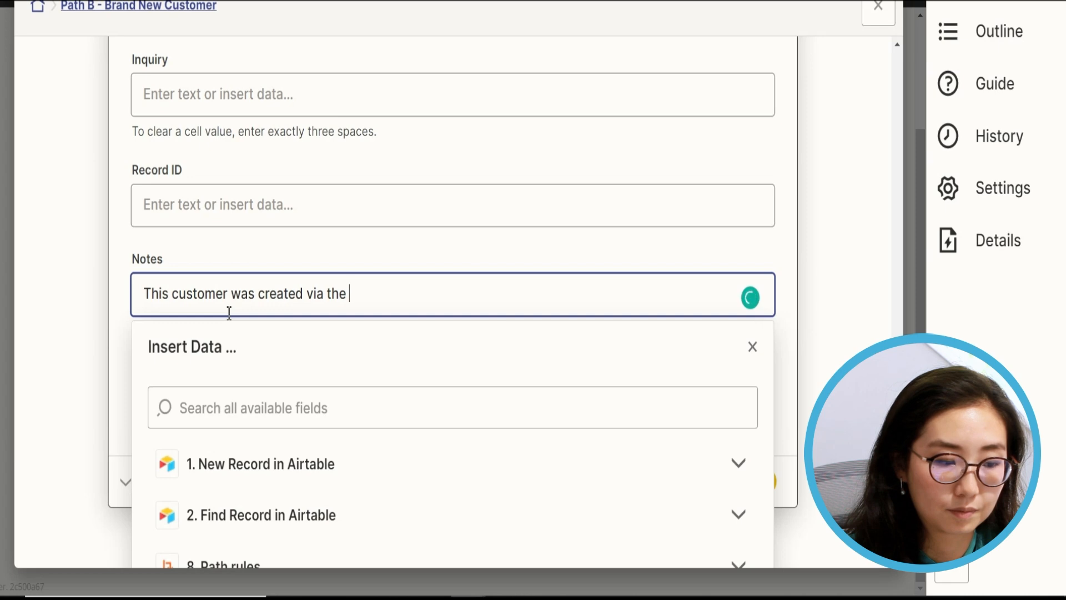
type("intake form automation")
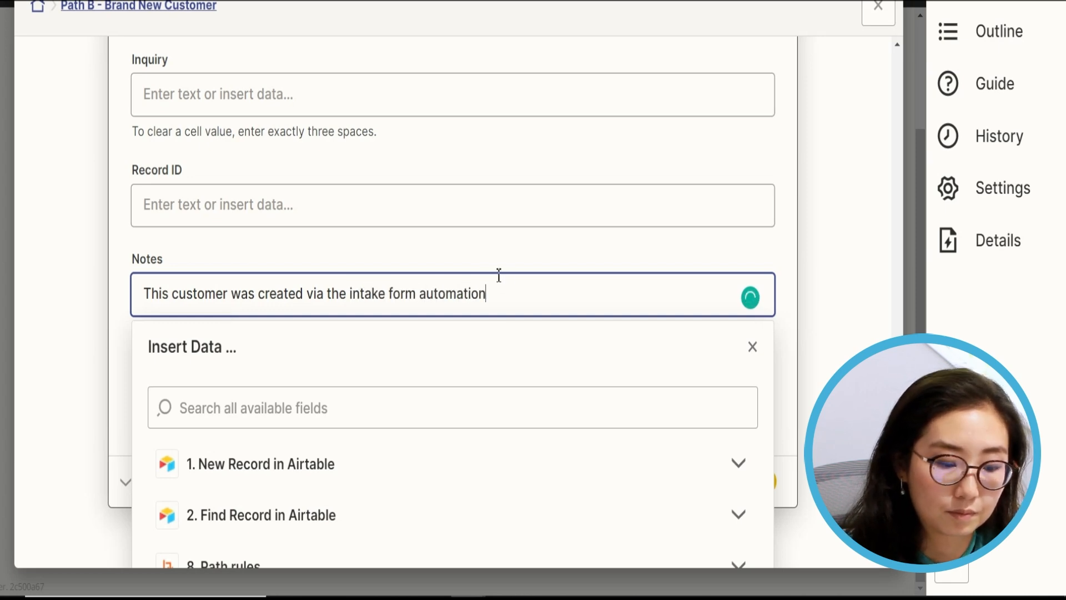
type(".")
left_click(831, 342)
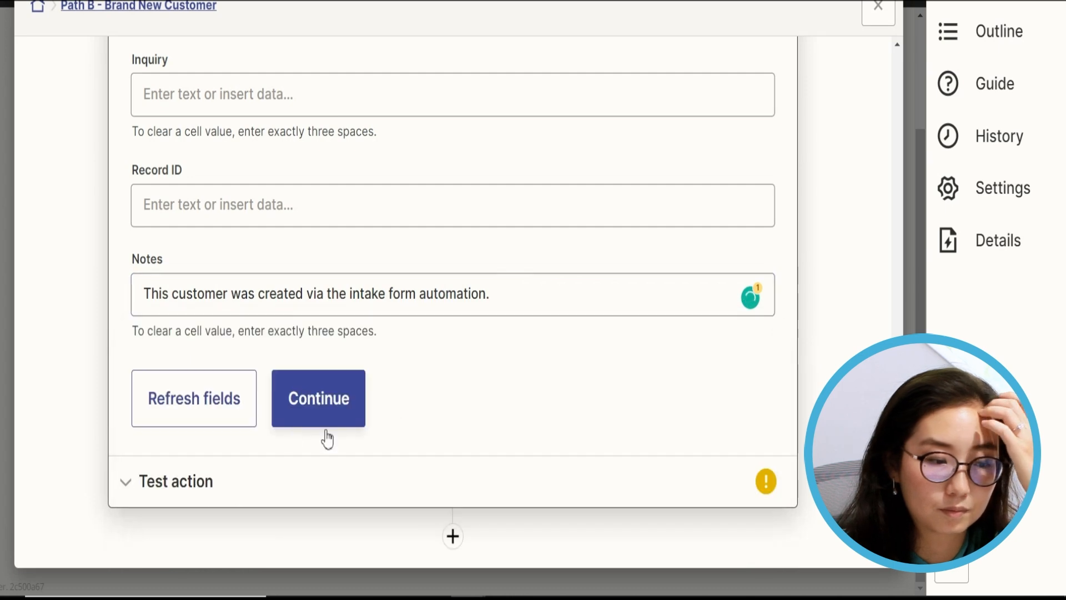
left_click(302, 420)
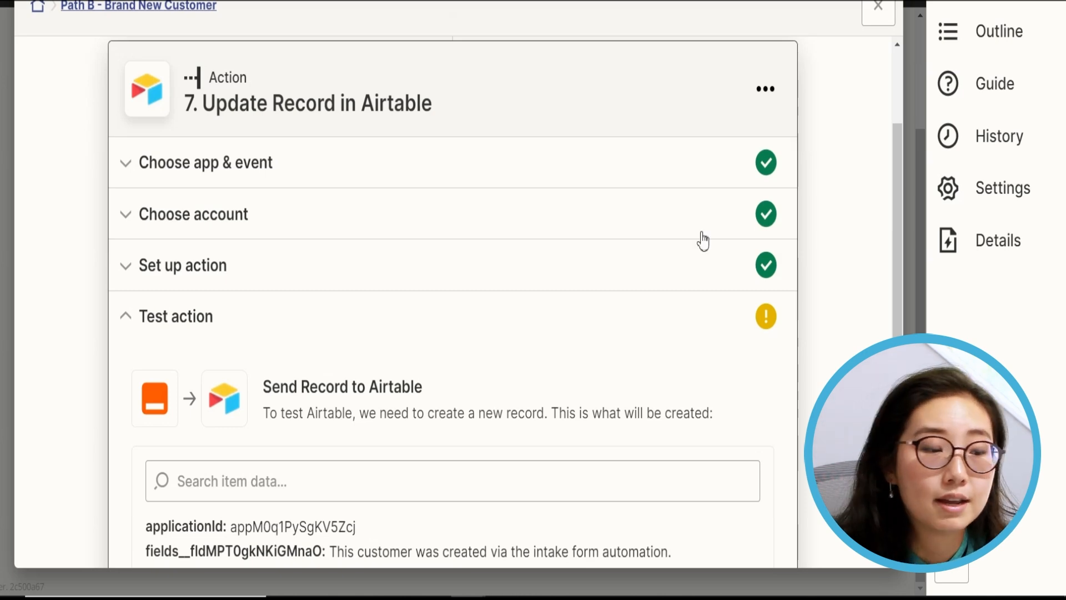
- Review Path B's rule conditions in the Path rules step
scroll(564, 273, "down", 8)
scroll(229, 236, "up", 10)
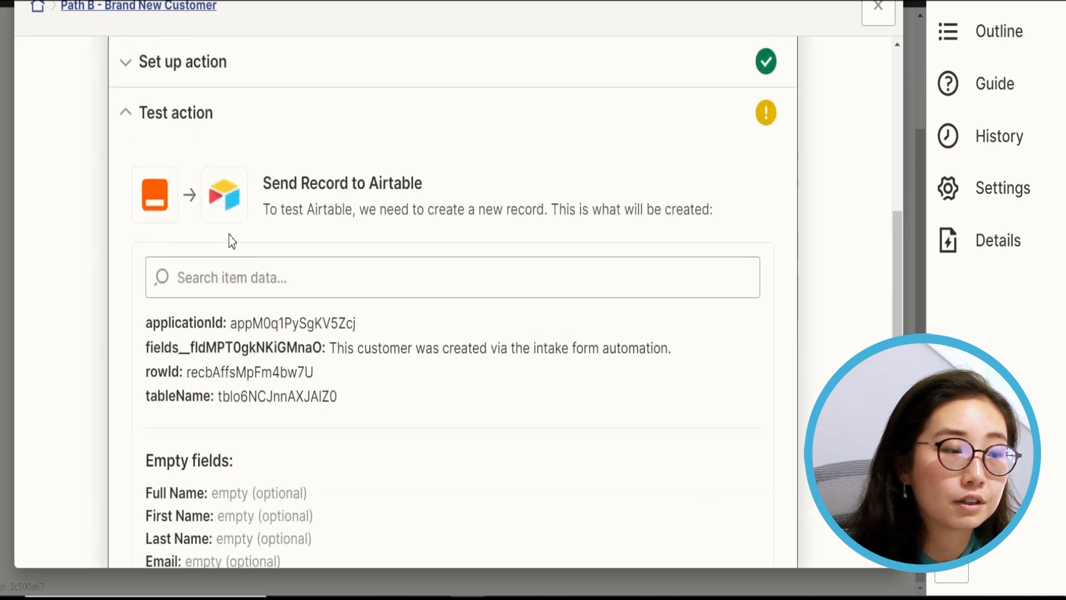
left_click(237, 107)
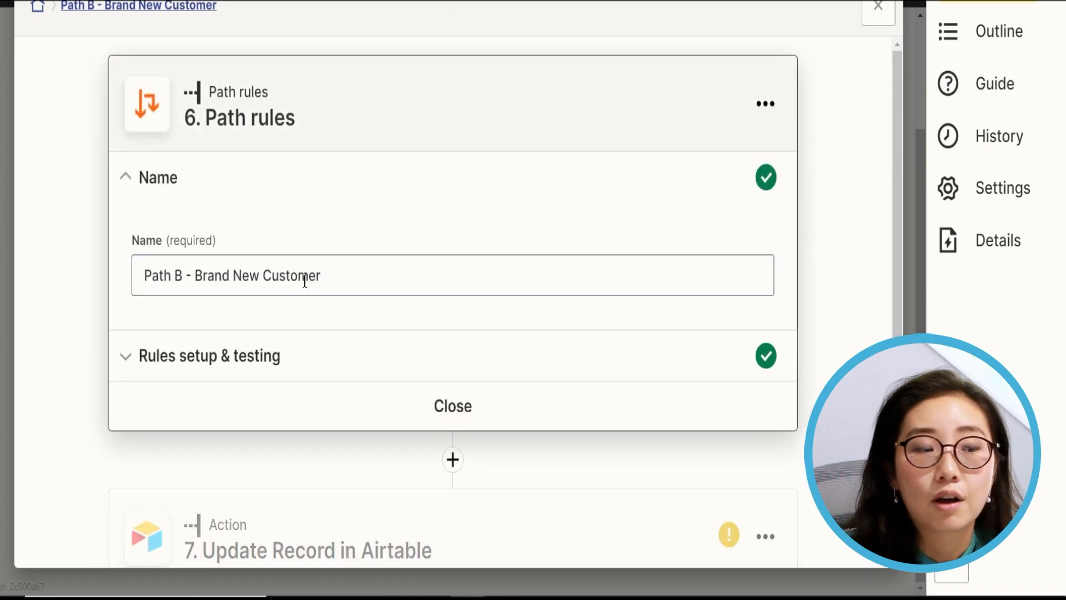
left_click(287, 359)
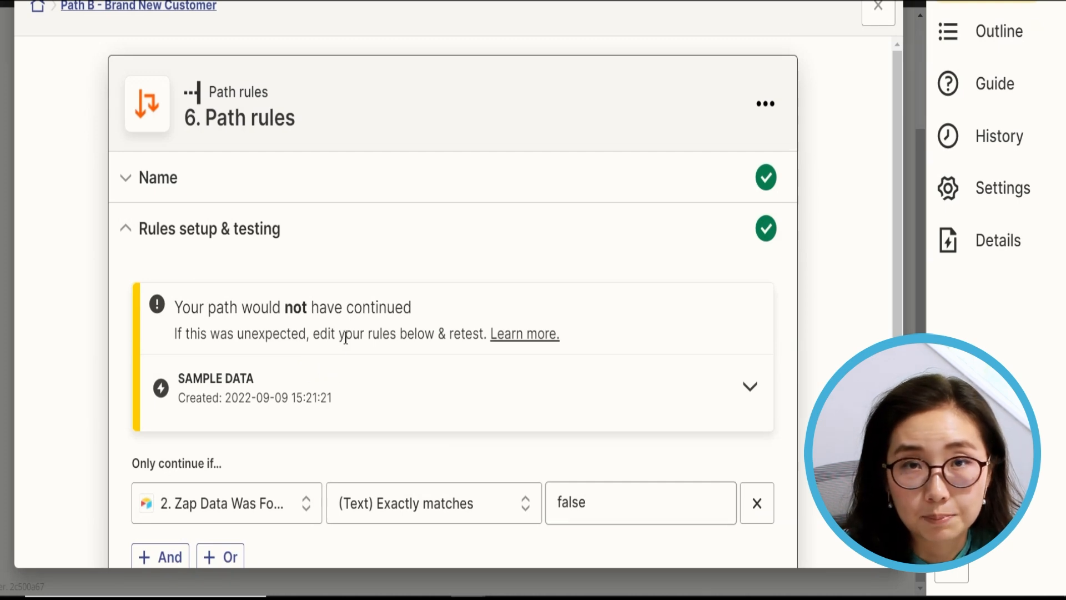
scroll(342, 345, "down", 6)
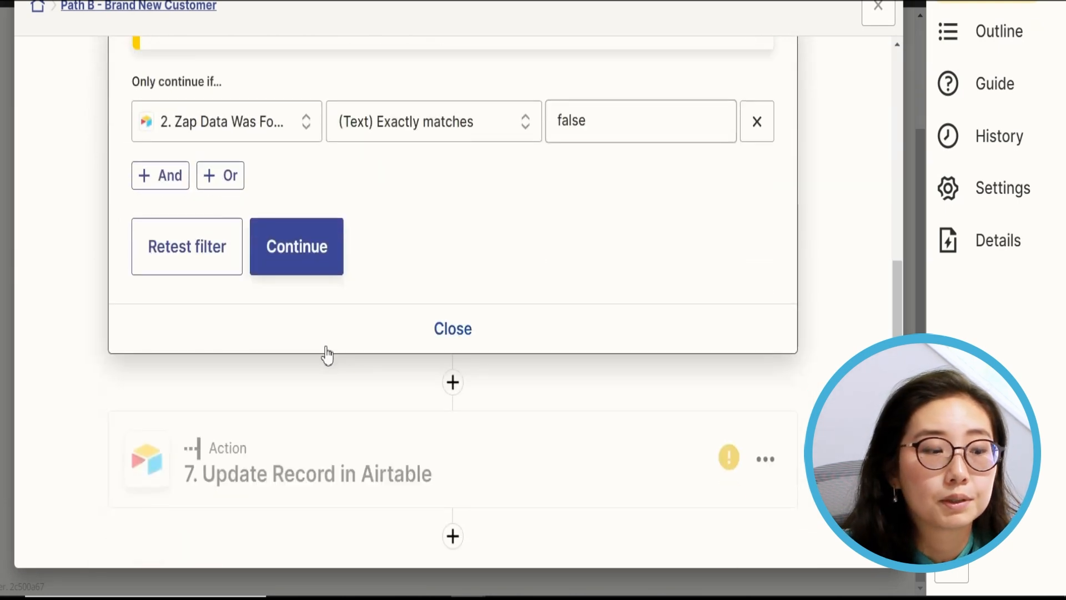
- Test the Update Record in Airtable step, then check the result in Airtable
left_click(315, 458)
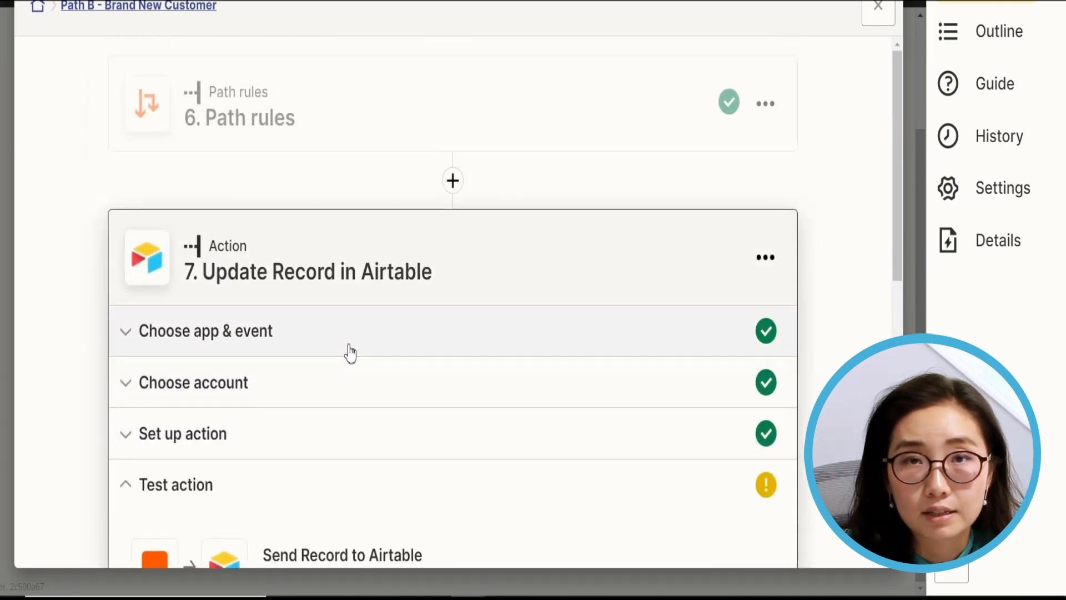
scroll(351, 349, "down", 9)
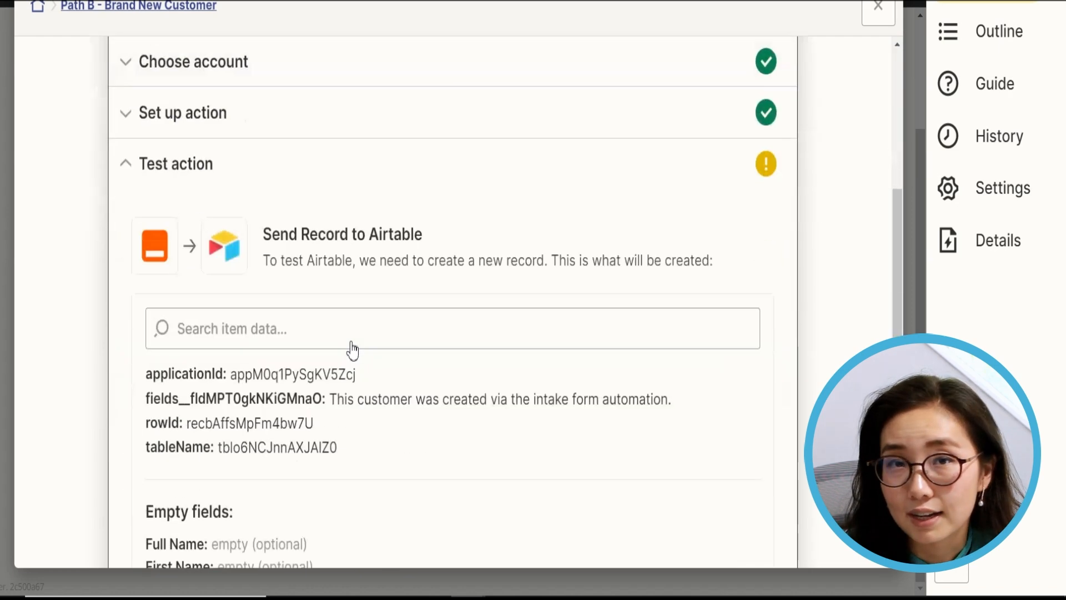
scroll(350, 352, "down", 3)
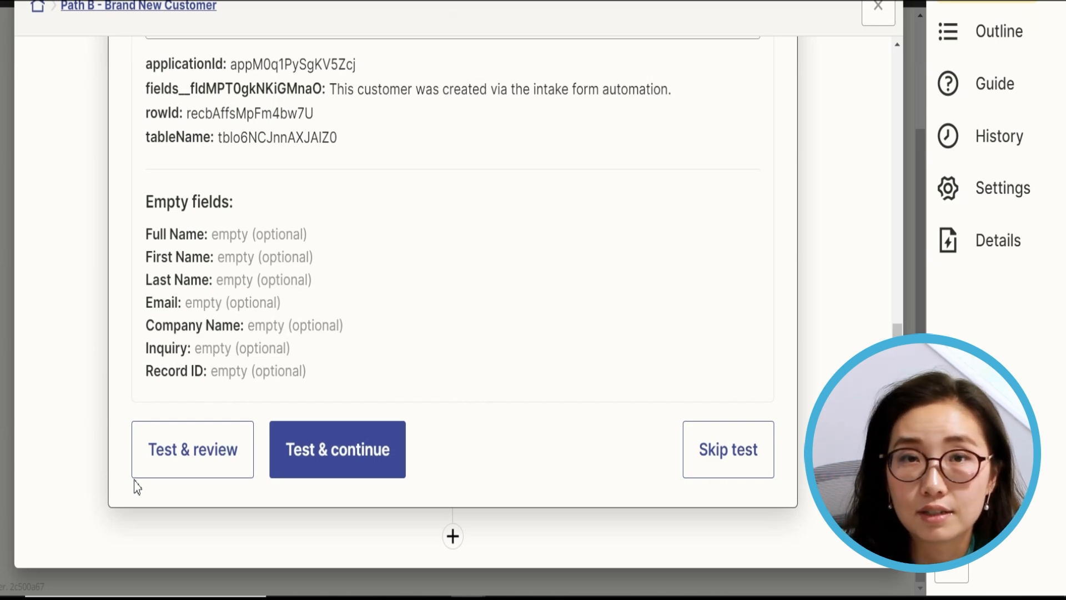
left_click(186, 471)
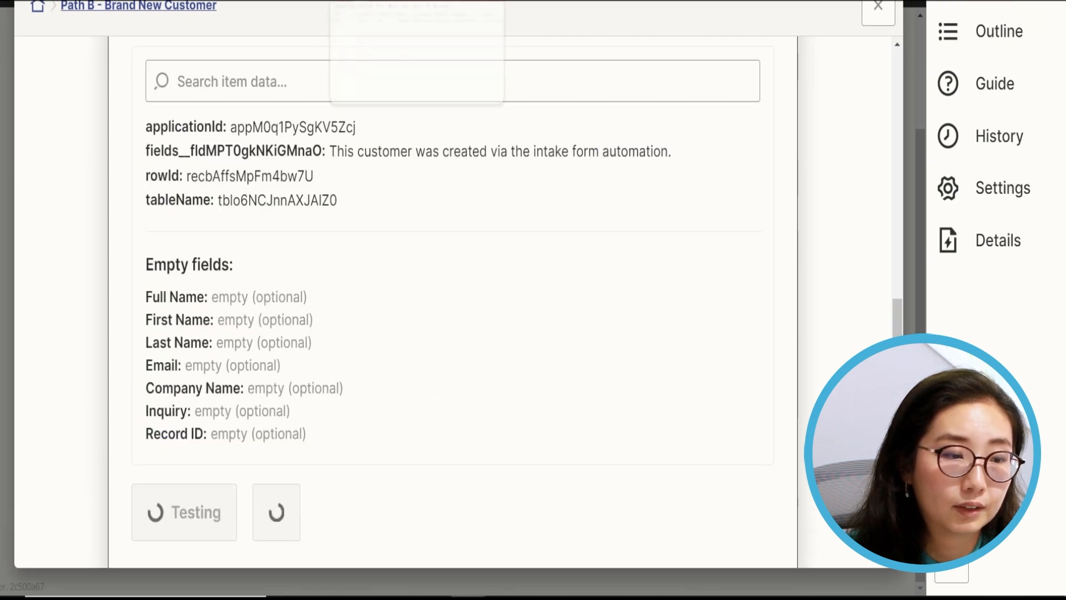
left_click(377, 1)
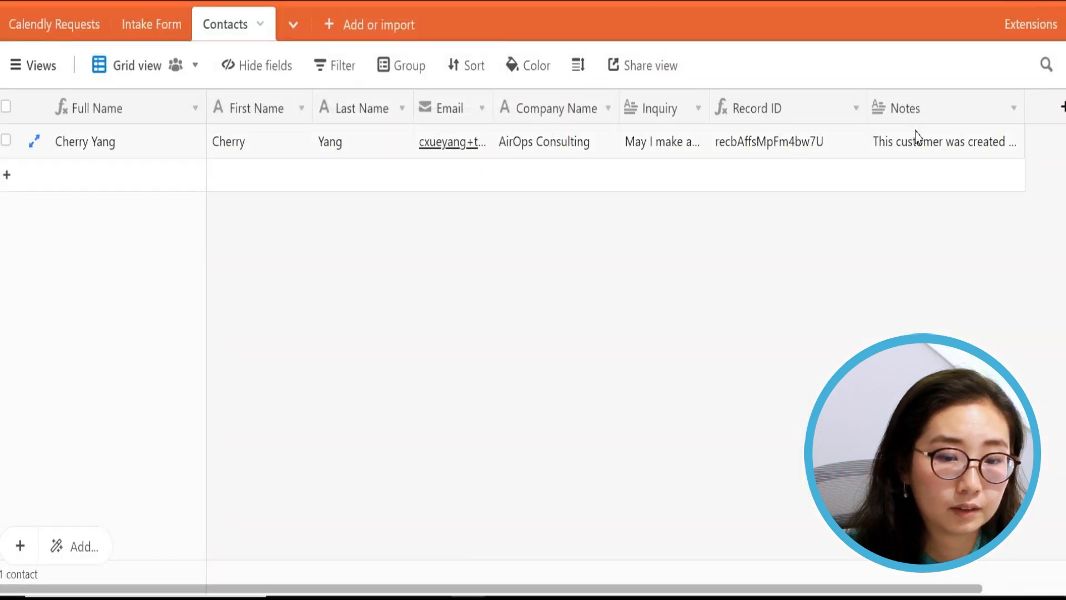
- Expand the contact's Notes cell to read the full intake-form automation note
left_click(917, 146)
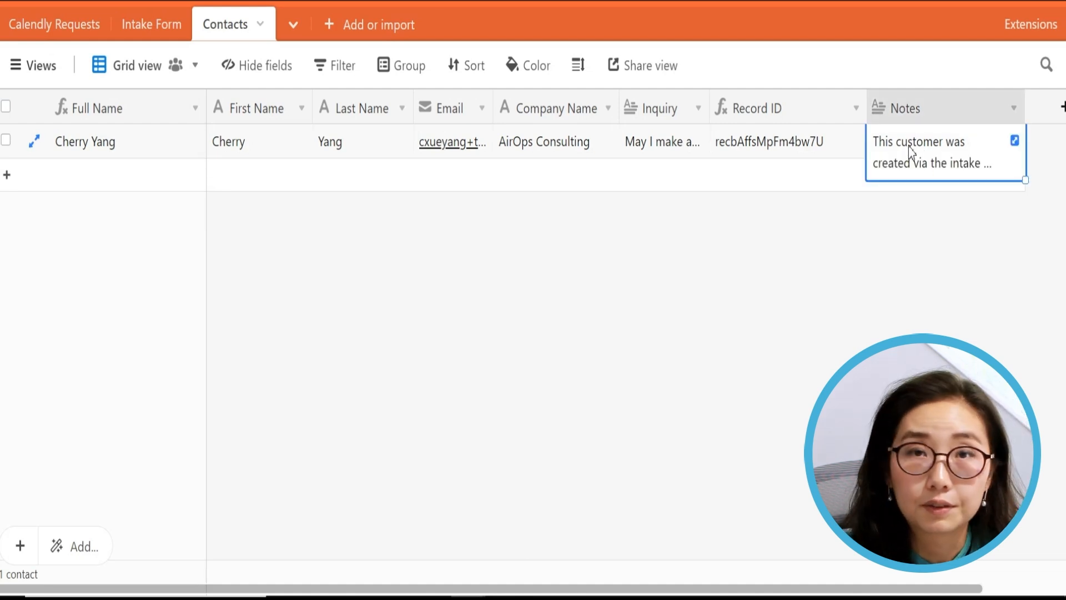
left_click(908, 148)
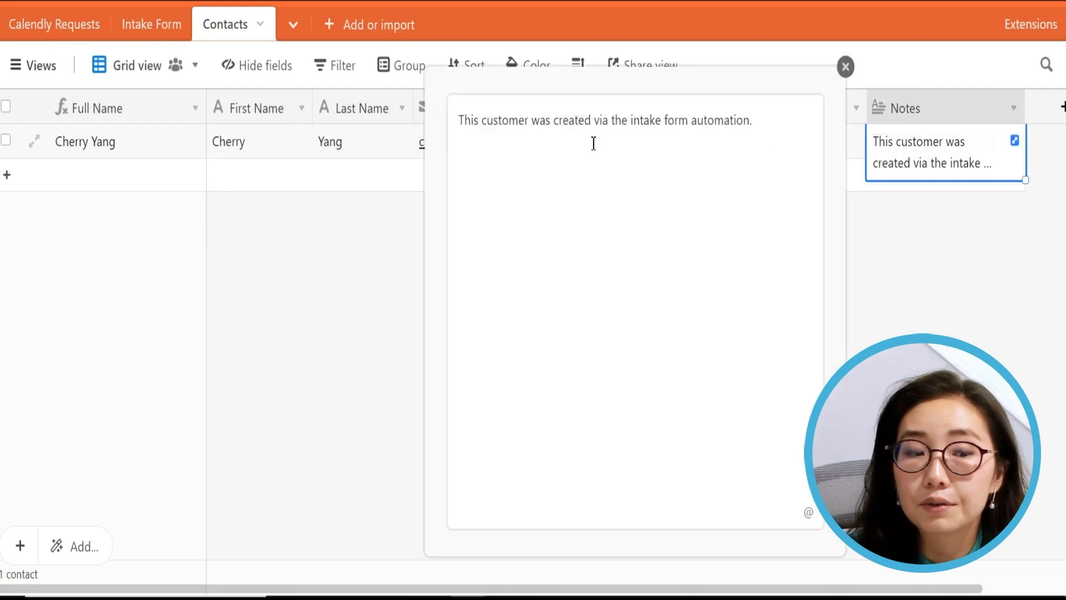
left_click_drag(536, 130, 708, 131)
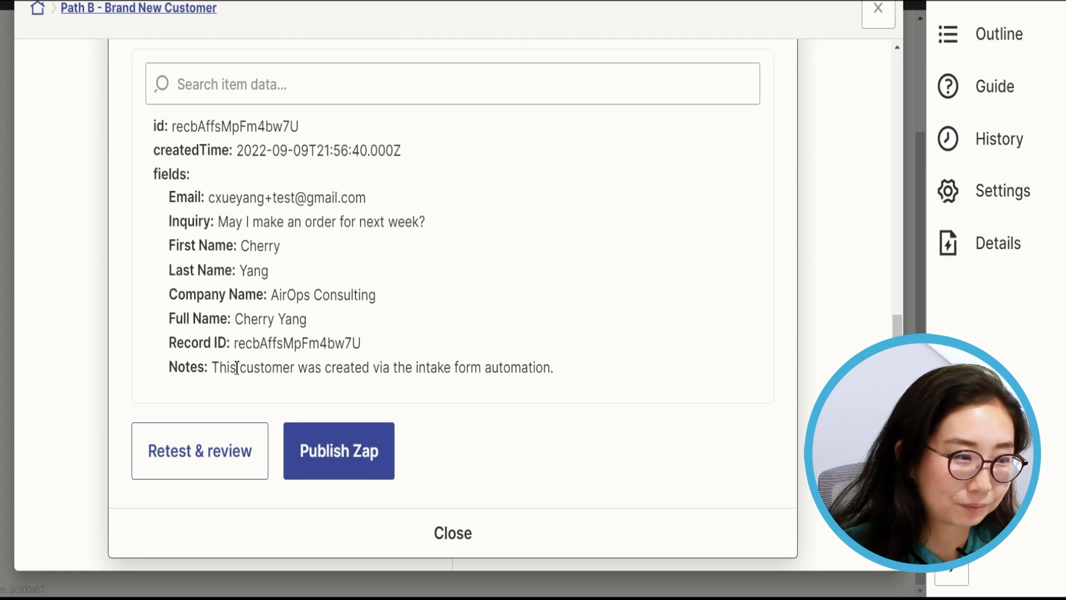
- Publish the Zap and turn it on, then close the Path B view
left_click(324, 474)
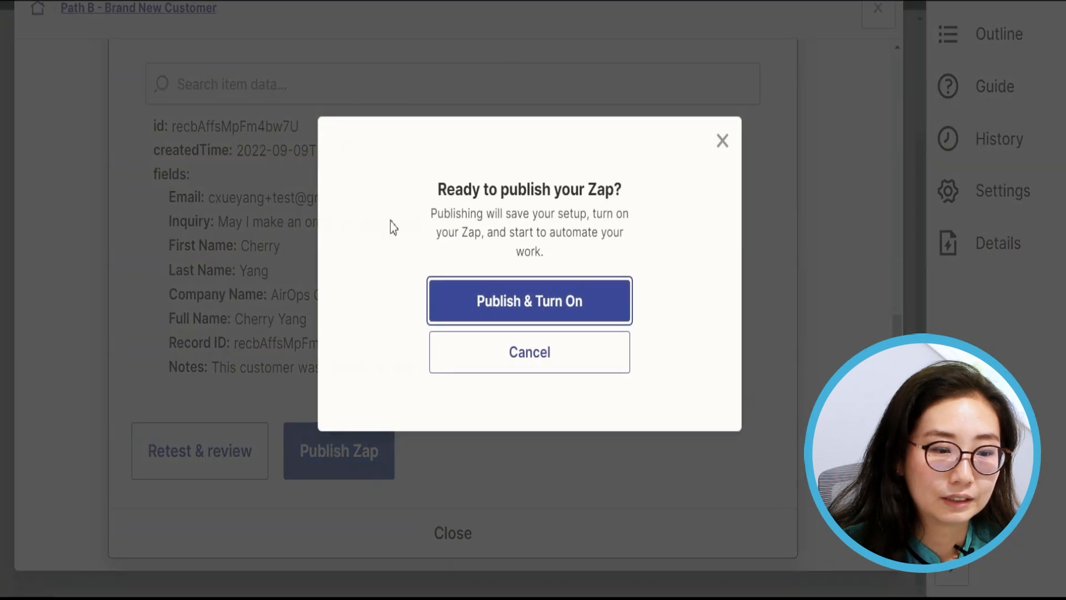
left_click(514, 312)
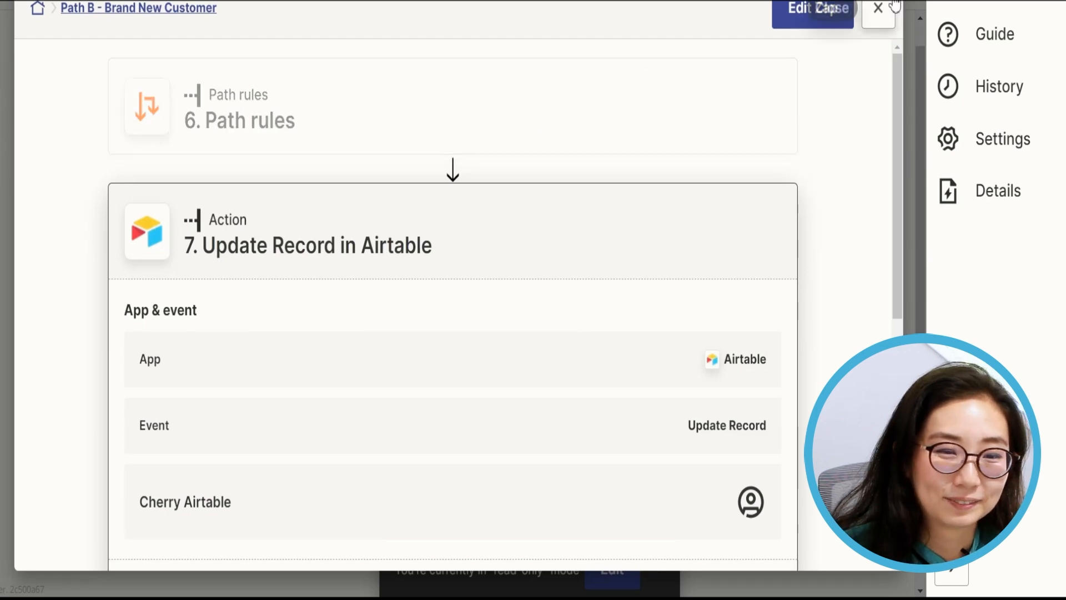
left_click(878, 9)
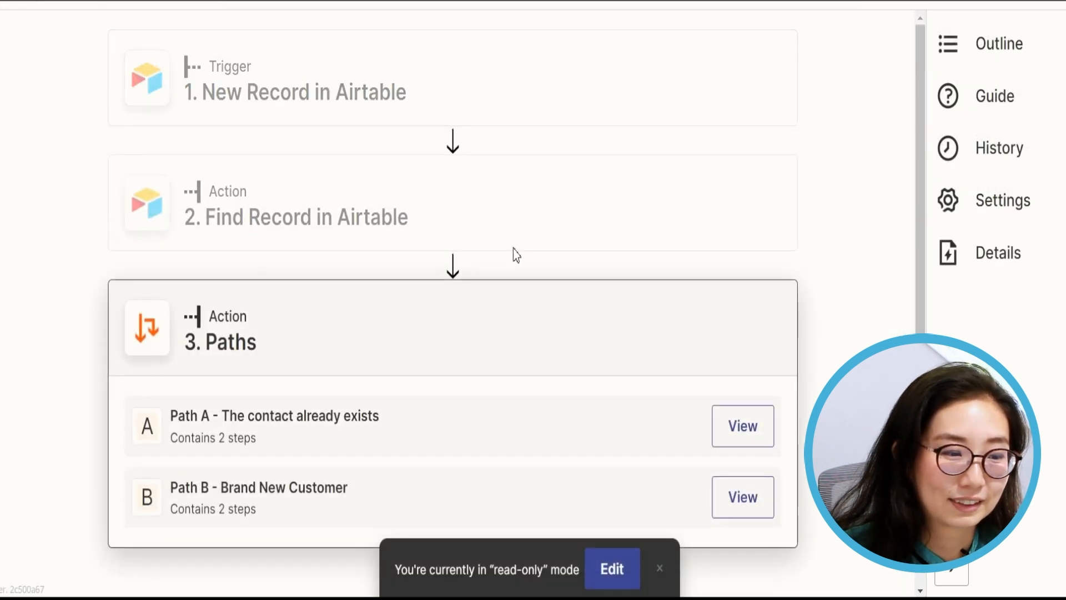
- Open the Intake Form view of Airtable's Intake Form table
left_click(16, 2)
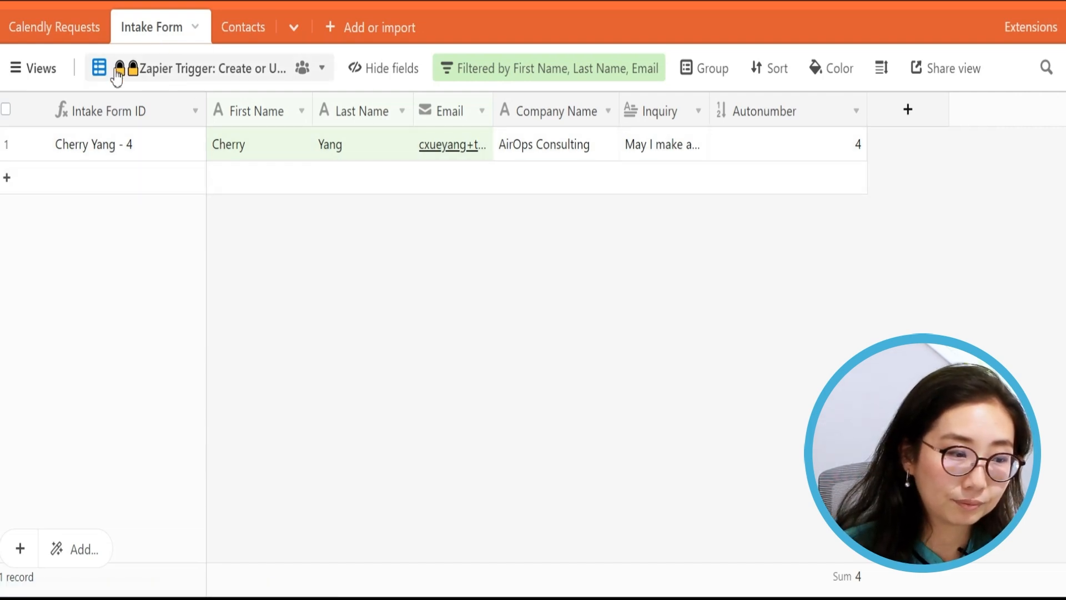
left_click(42, 69)
left_click(45, 362)
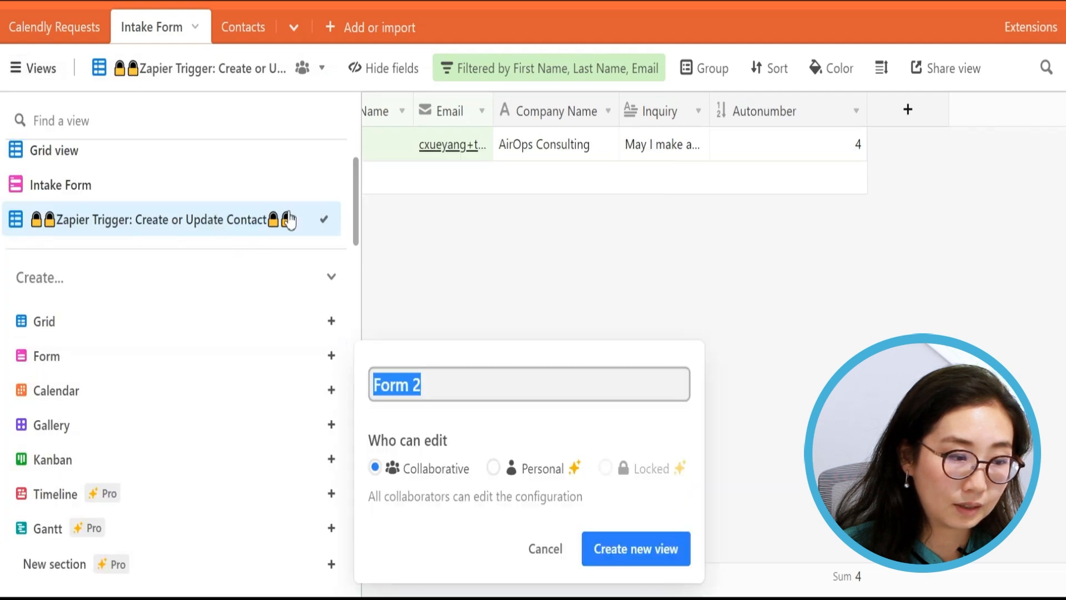
key("Escape")
left_click(191, 186)
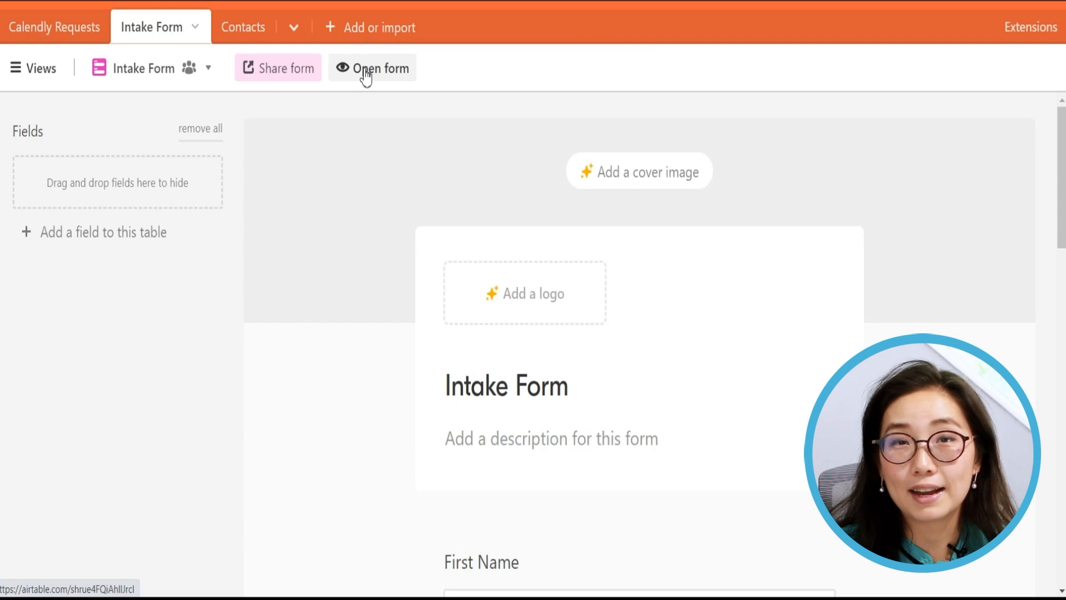
- Open the live Intake Form and enter the test contact's first name, last name and e-mail
left_click(364, 70)
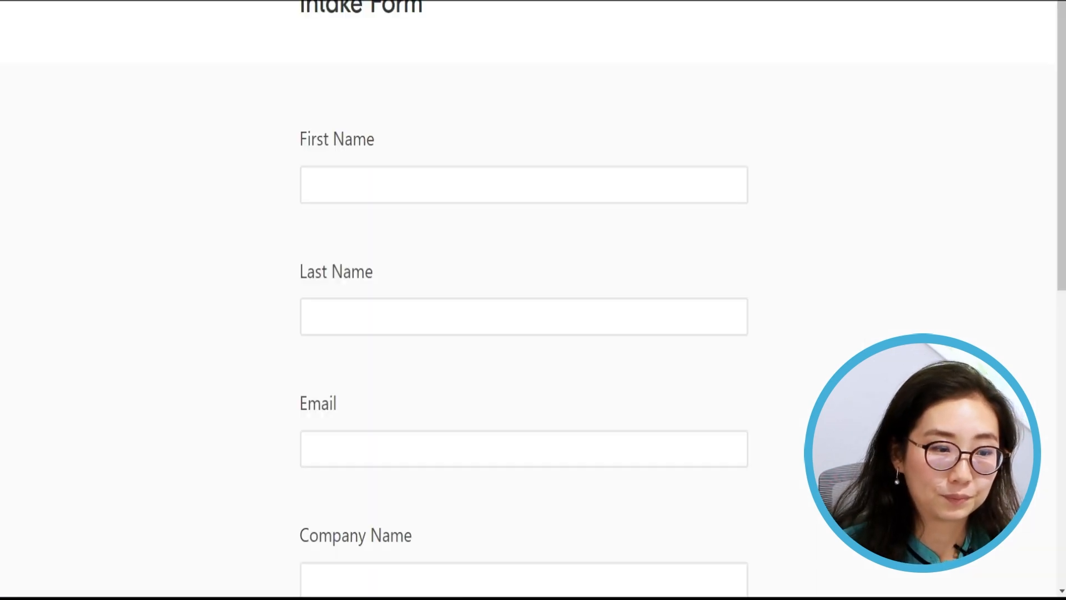
left_click(407, 178)
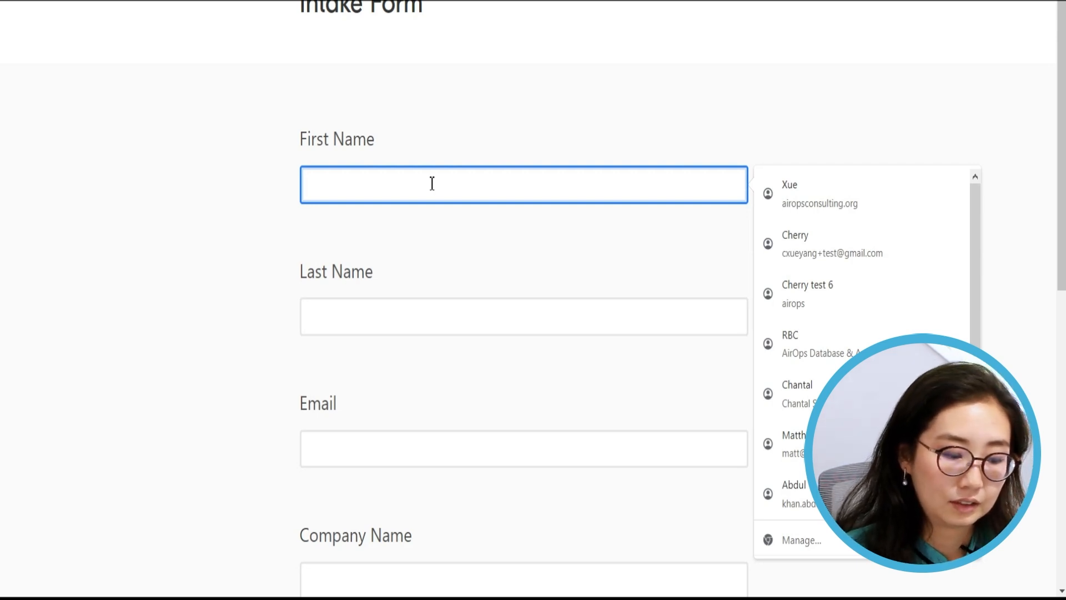
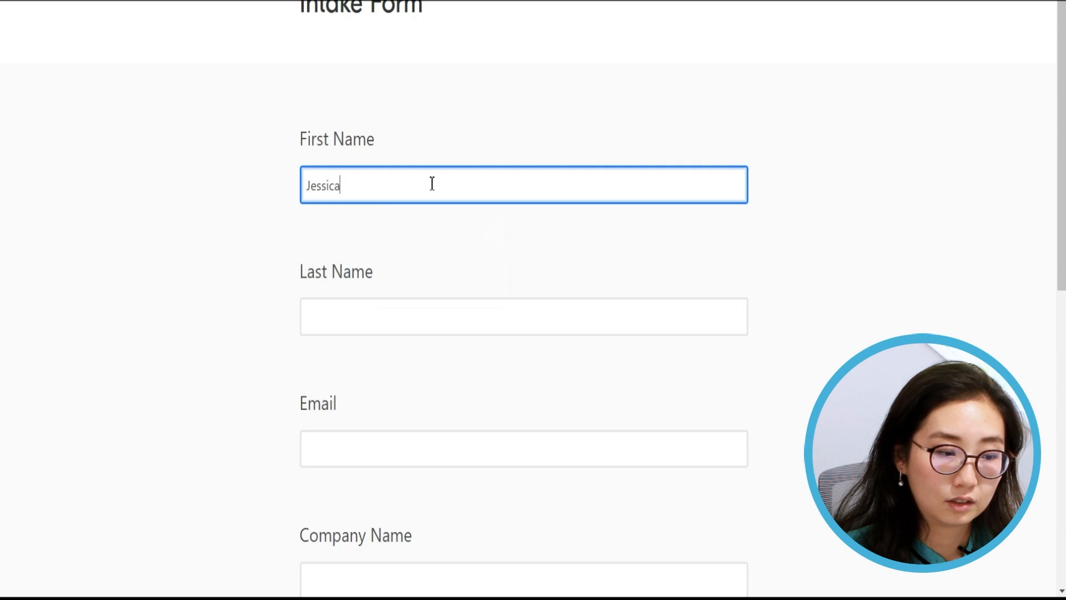
key("Tab")
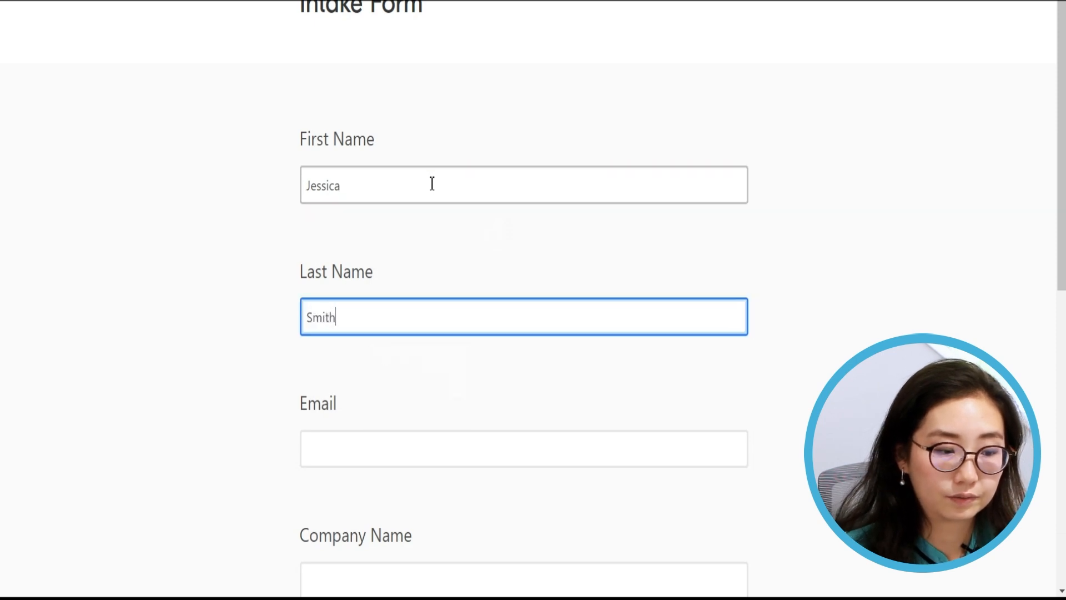
left_click(421, 445)
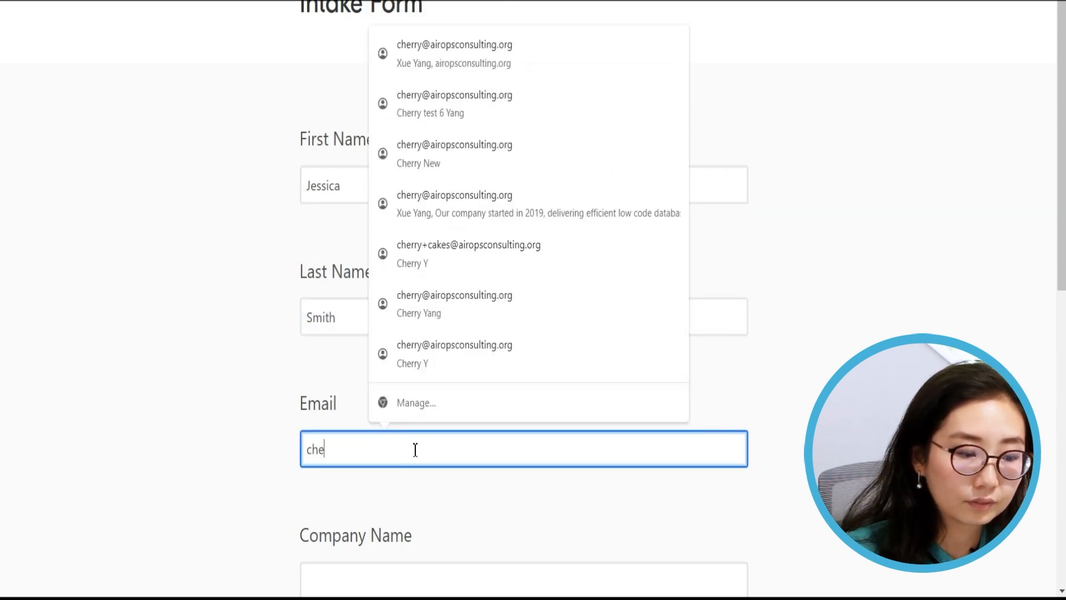
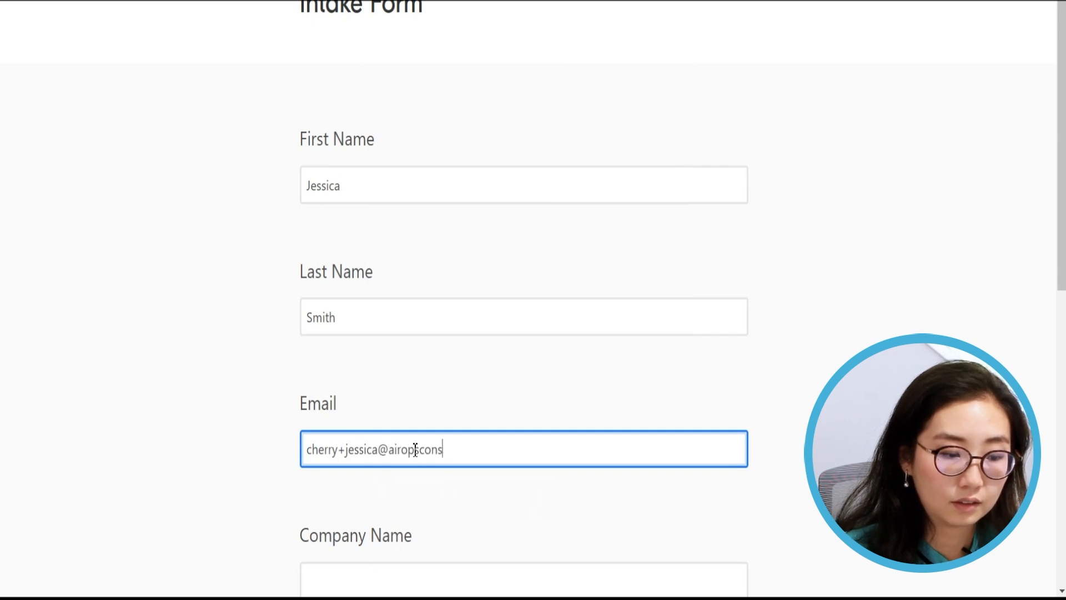
- Enter company Jessica's Coffee Shop and an inquiry about an Airtable project, then submit
scroll(555, 362, "down", 5)
left_click(463, 329)
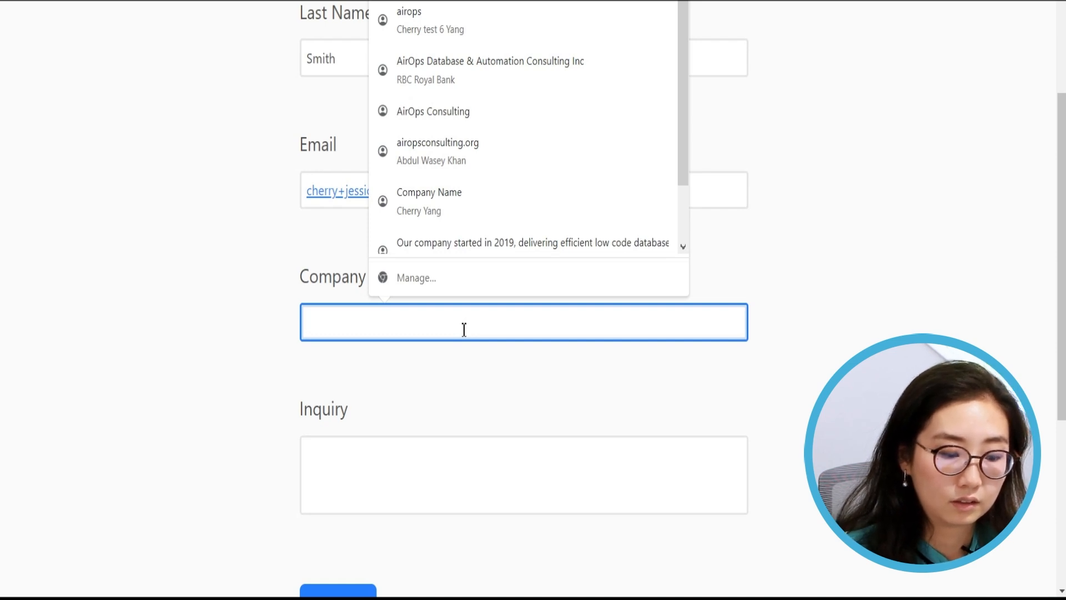
type("J")
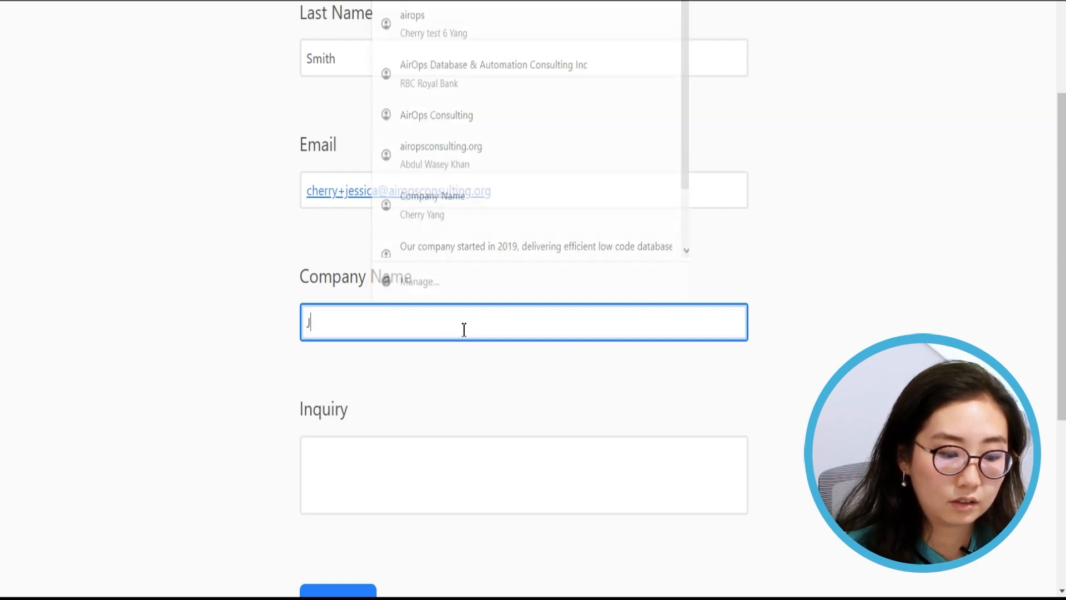
type("essica's Cof")
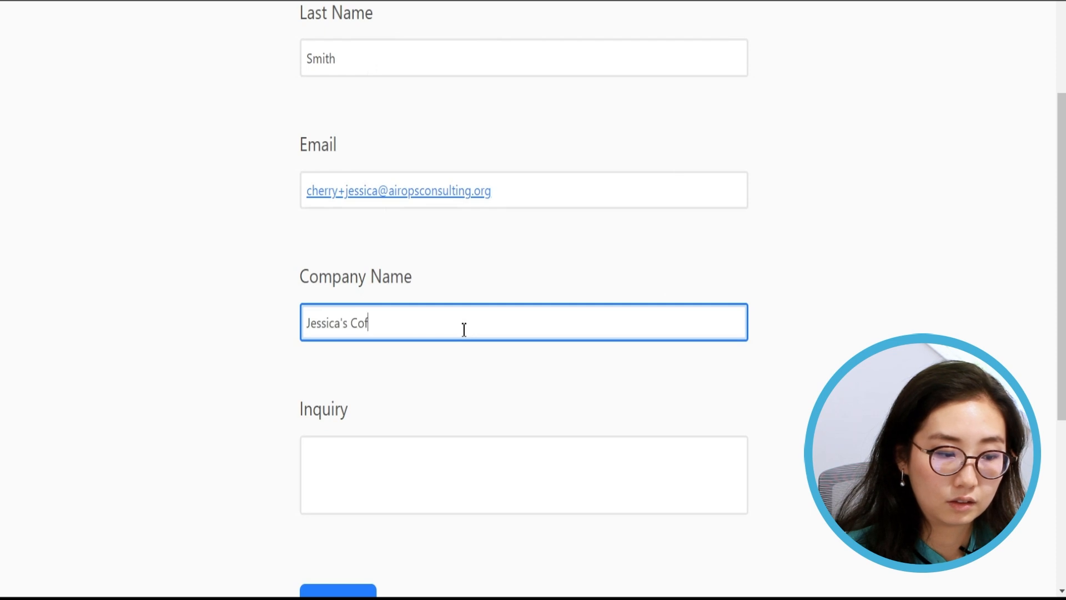
type("fee Shop")
left_click(446, 492)
scroll(438, 441, "up", 5)
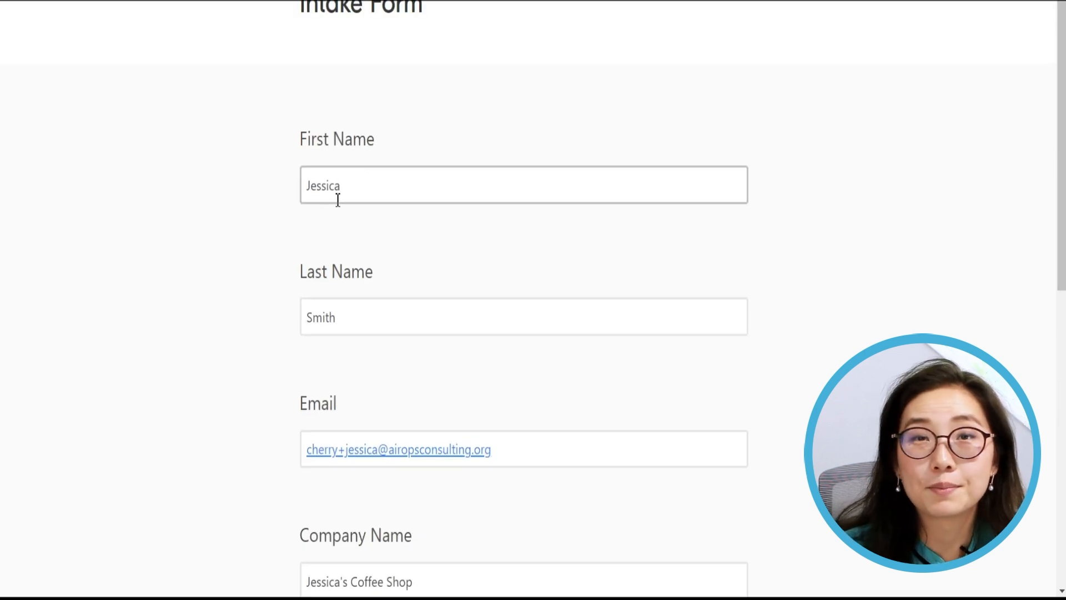
scroll(357, 210, "down", 5)
scroll(358, 208, "down", 5)
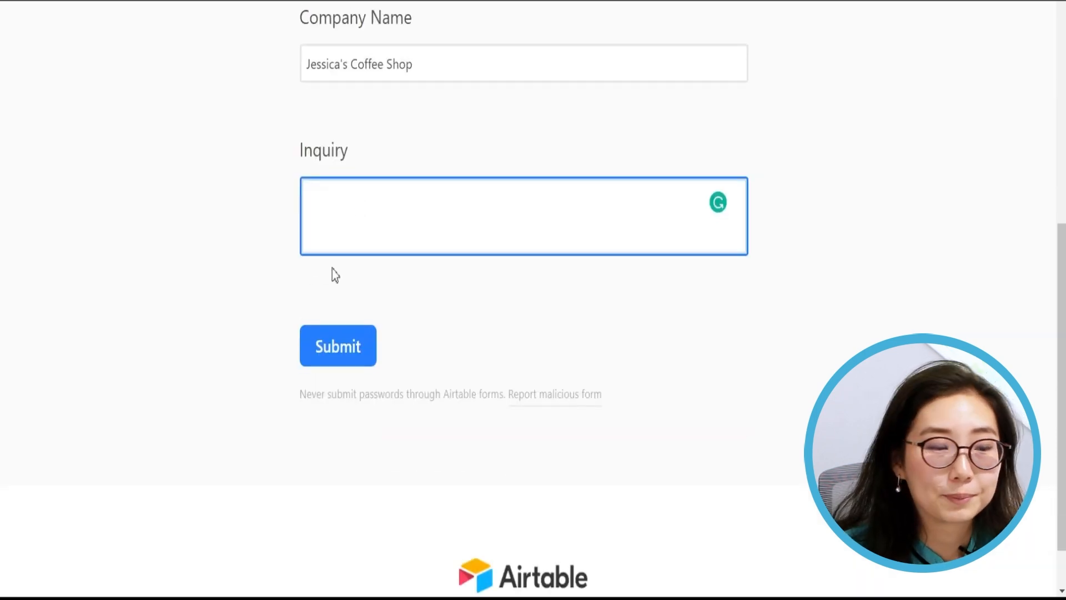
type("Can ")
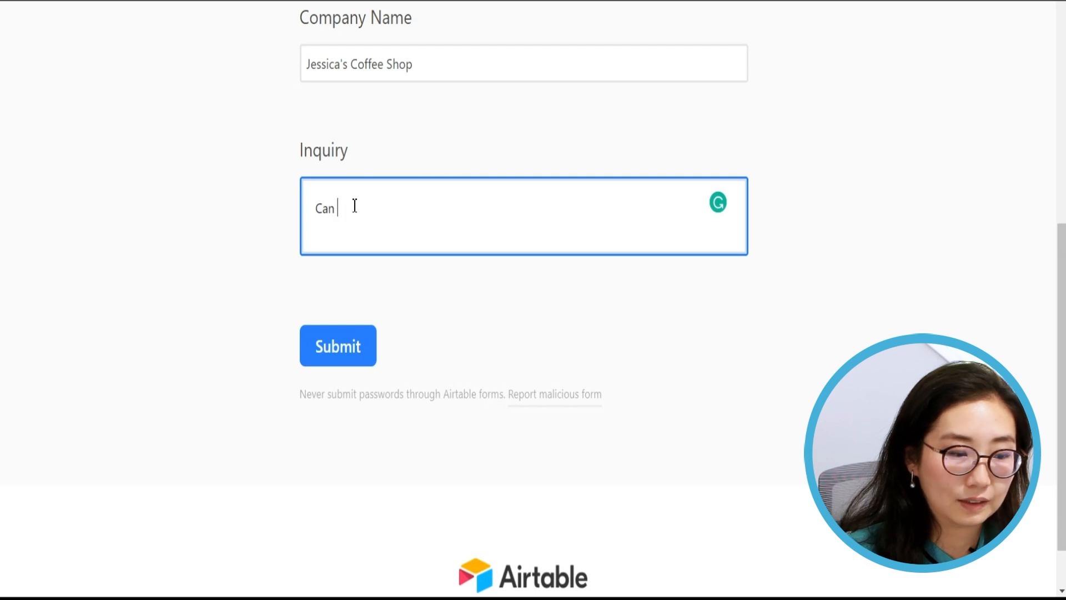
type("we work on an Airt")
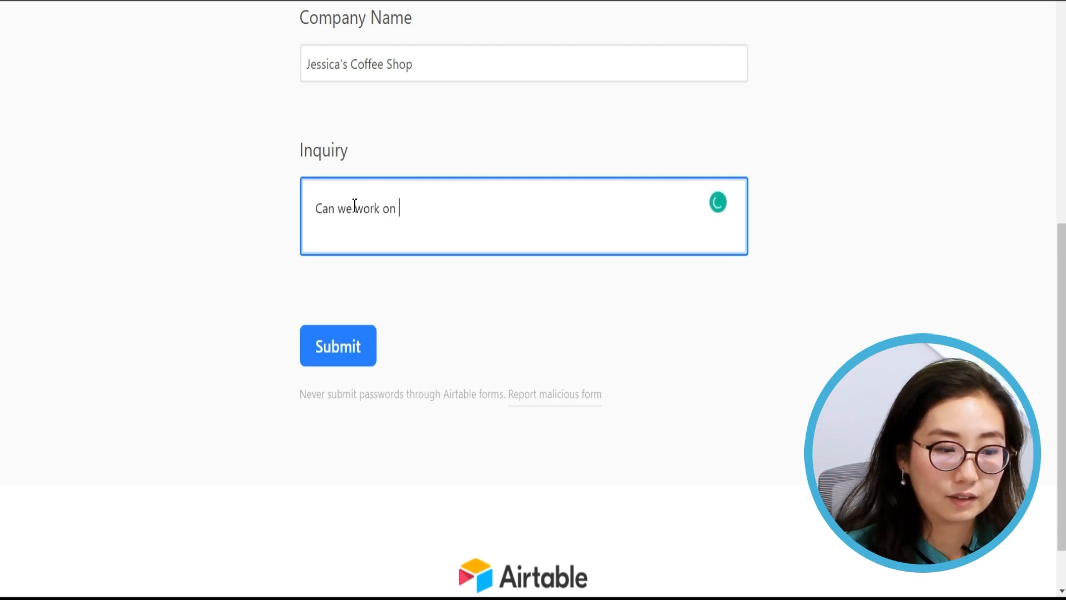
type("proj")
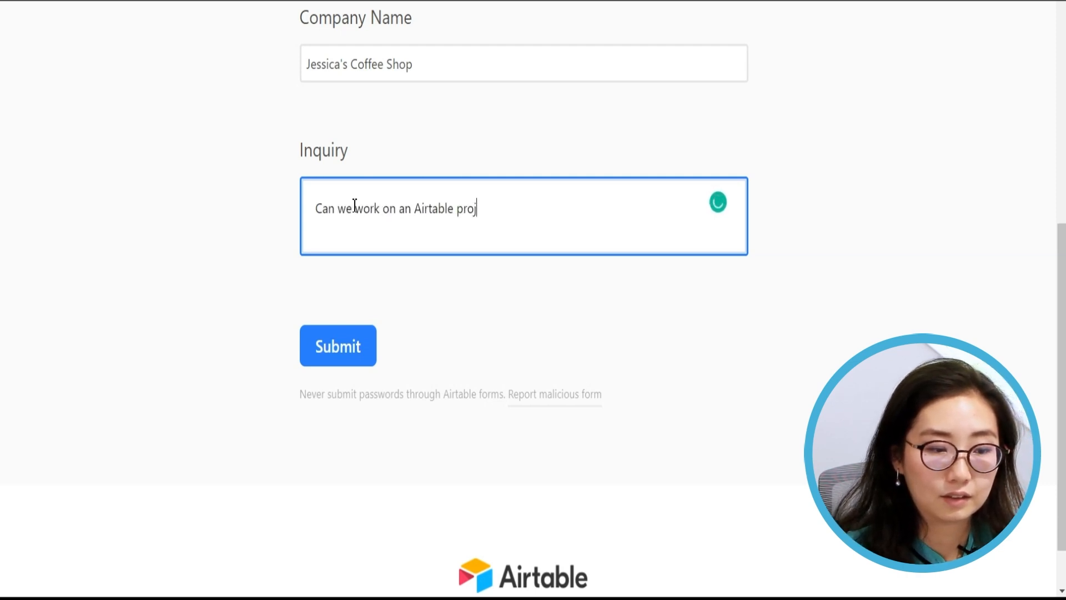
type("ect together?")
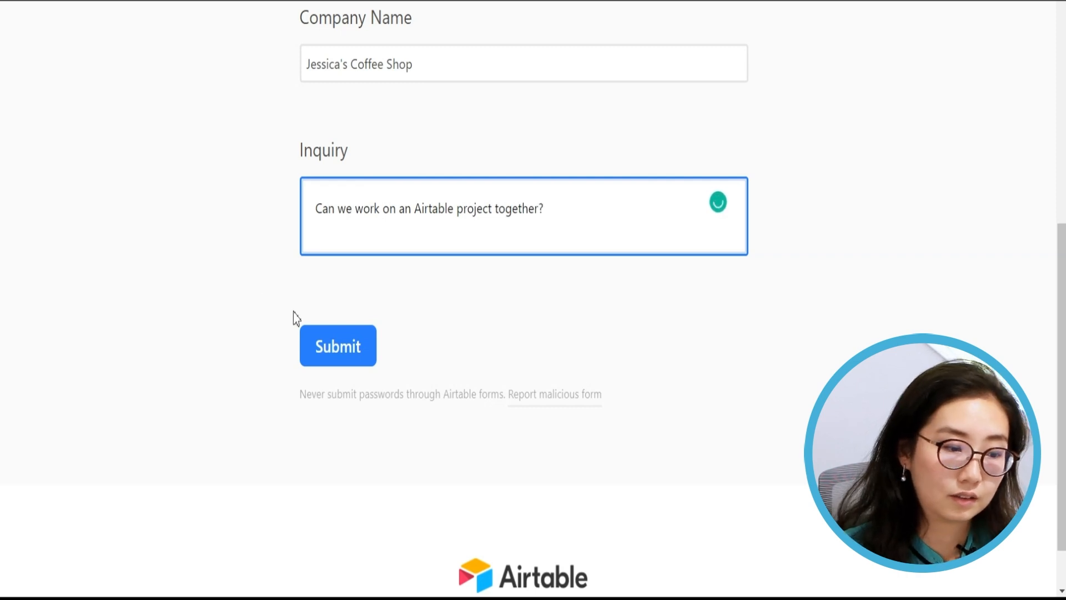
left_click(320, 347)
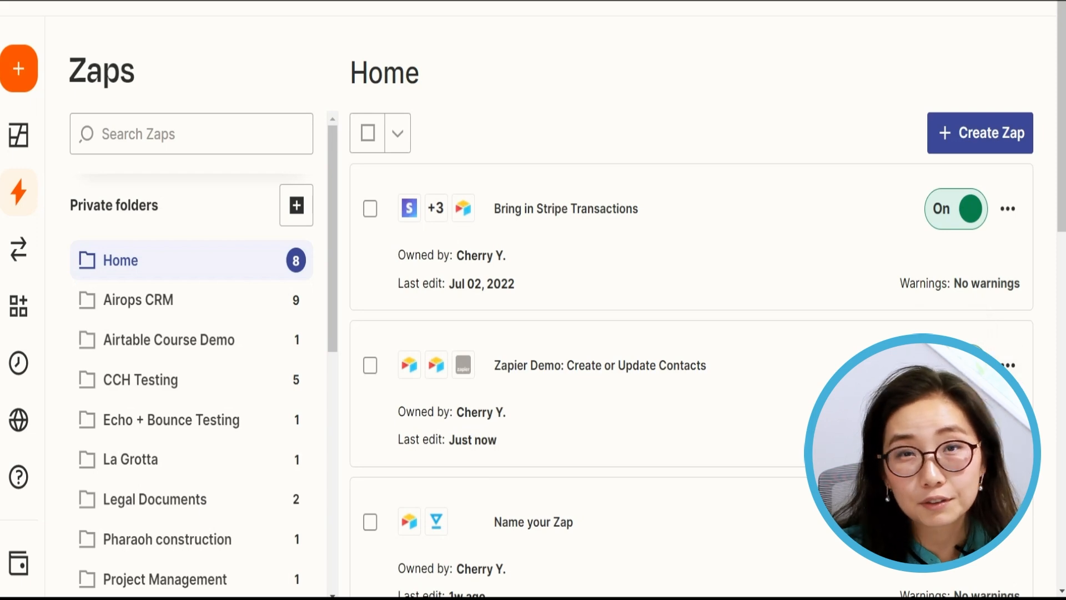
- Open the options menu for the 'Zapier Demo: Create or Update Contacts' Zap
left_click(1008, 365)
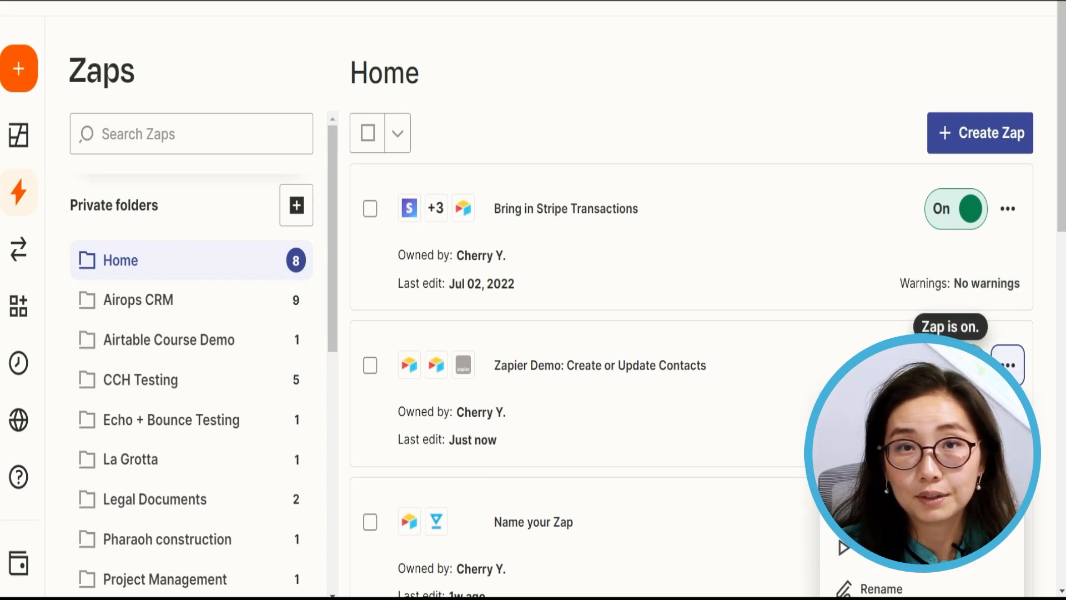
- Run the Create or Update Contacts Zap manually from its options menu
left_click(895, 567)
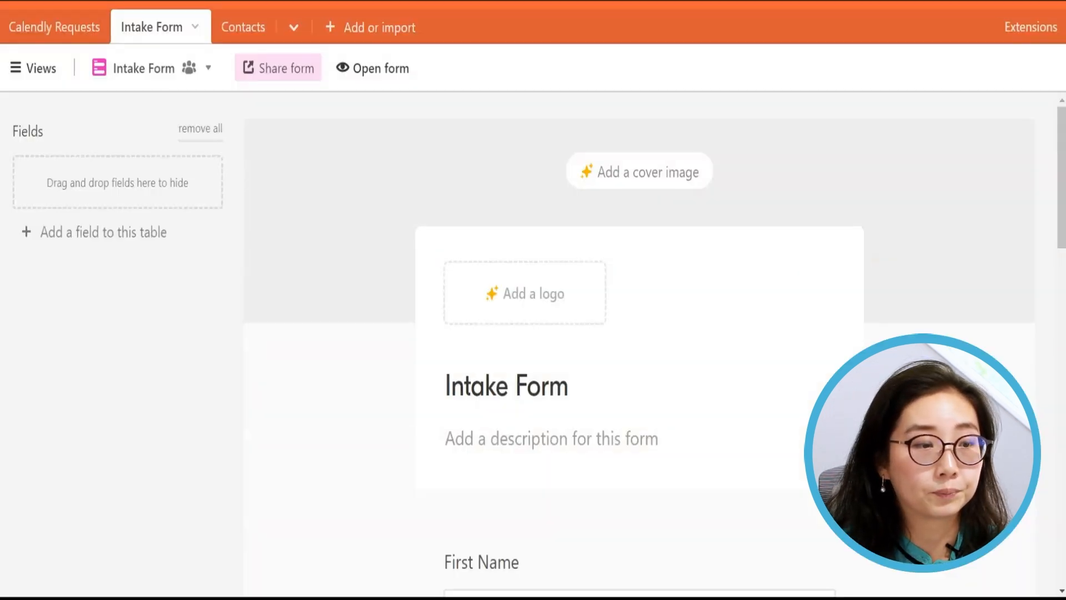
- Switch the Intake Form table from its form view to Grid view
left_click(40, 78)
left_click(105, 168)
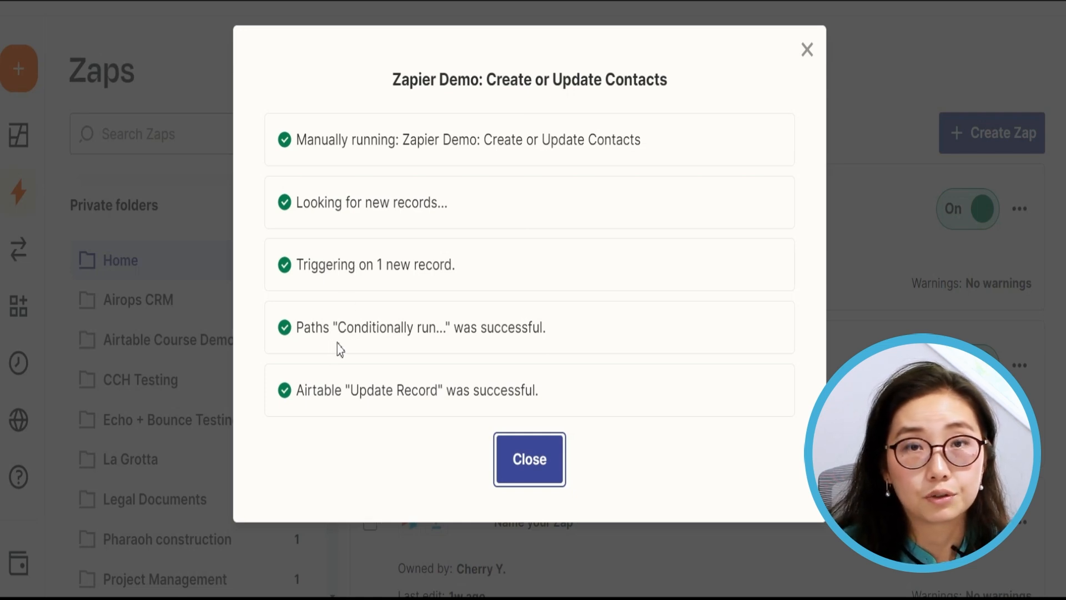
- Highlight the 'Update Record was successful' message and close the run results dialog
left_click_drag(367, 392, 502, 392)
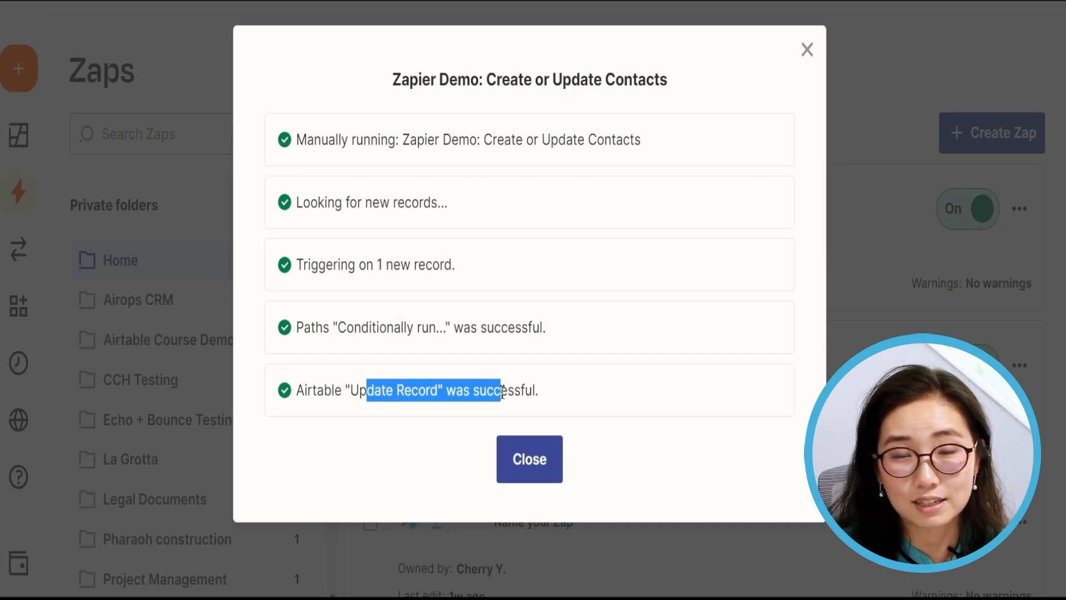
left_click(511, 456)
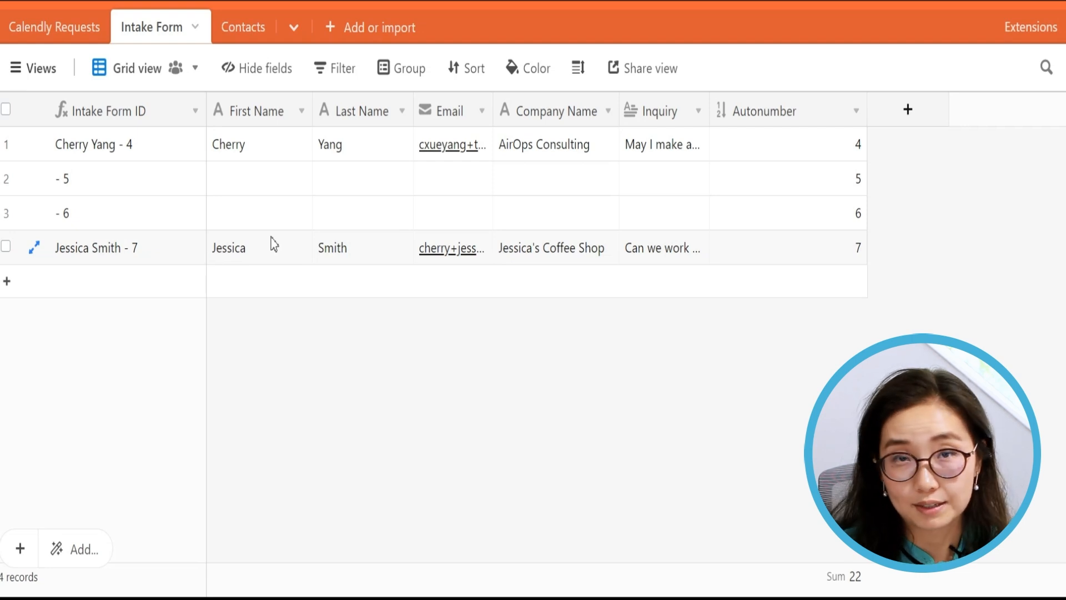
- In the Contacts table, select the new contact, narrow Full Name and widen the Notes column
left_click(240, 26)
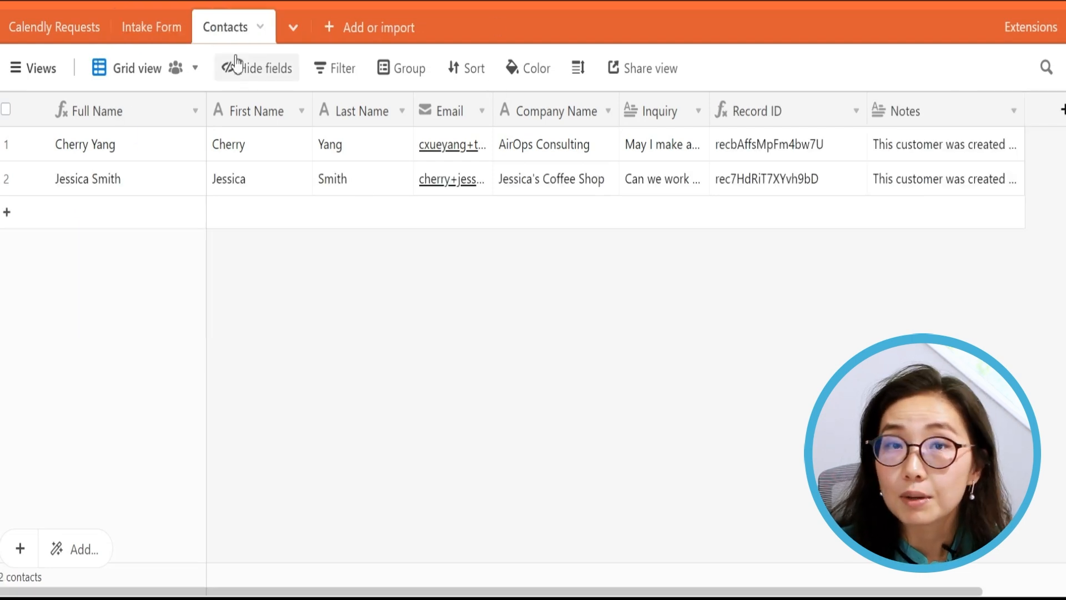
left_click(153, 181)
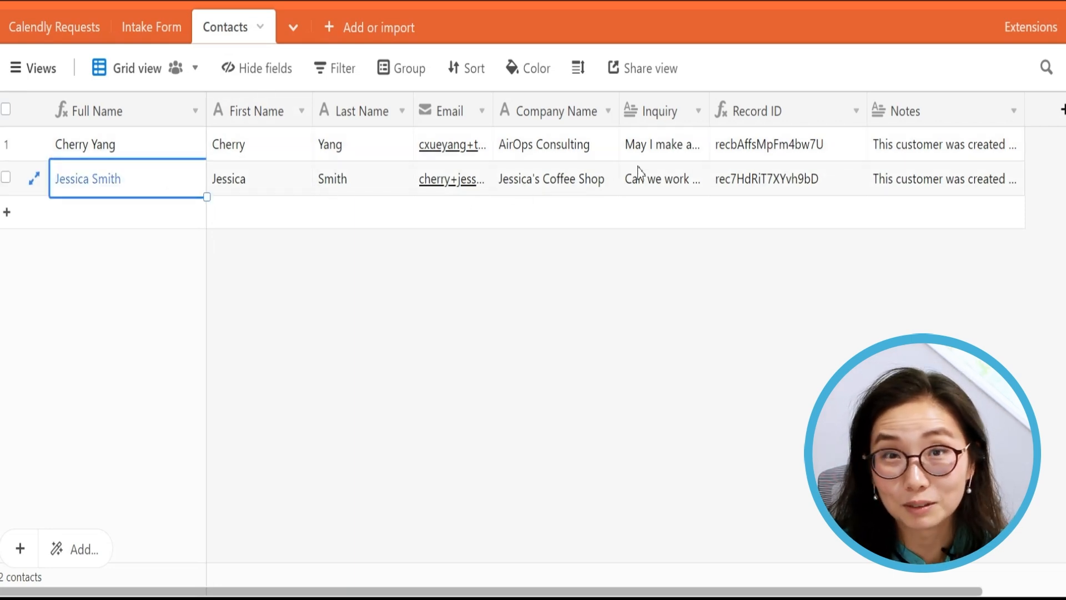
left_click_drag(206, 111, 146, 112)
left_click_drag(961, 114, 994, 109)
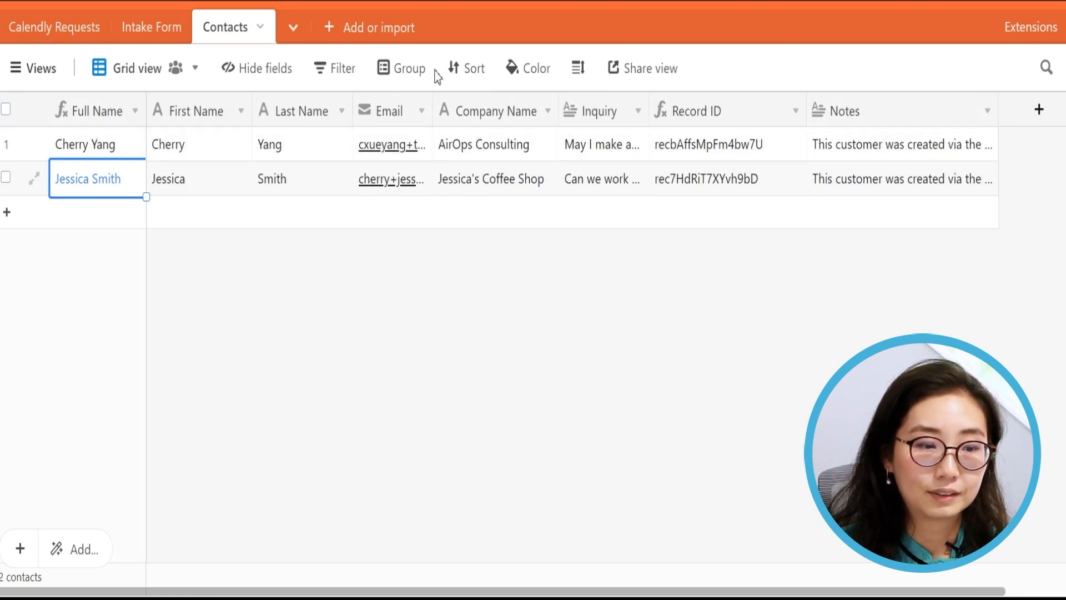
left_click(577, 70)
- Set Contacts rows to Medium height, then select the new contact's row and its Notes cell
left_click(618, 176)
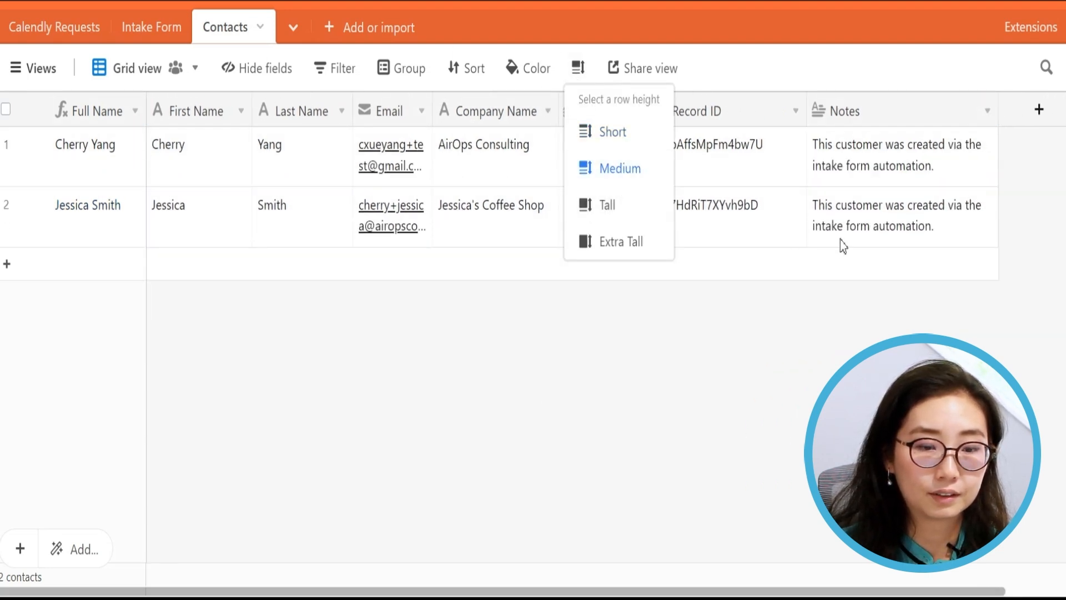
left_click(852, 220)
left_click_drag(123, 223, 871, 237)
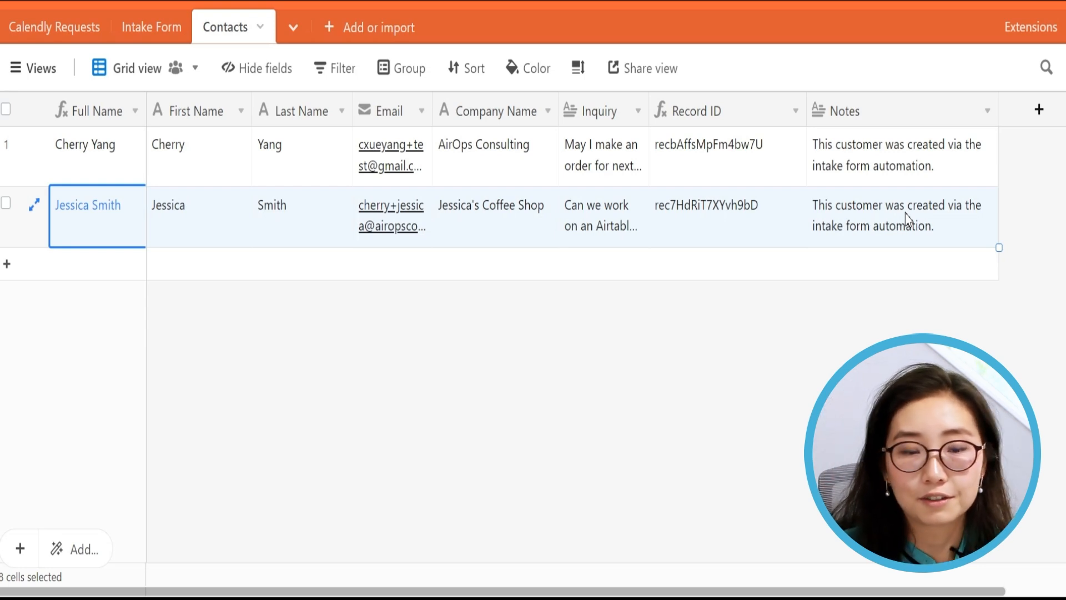
left_click(931, 227)
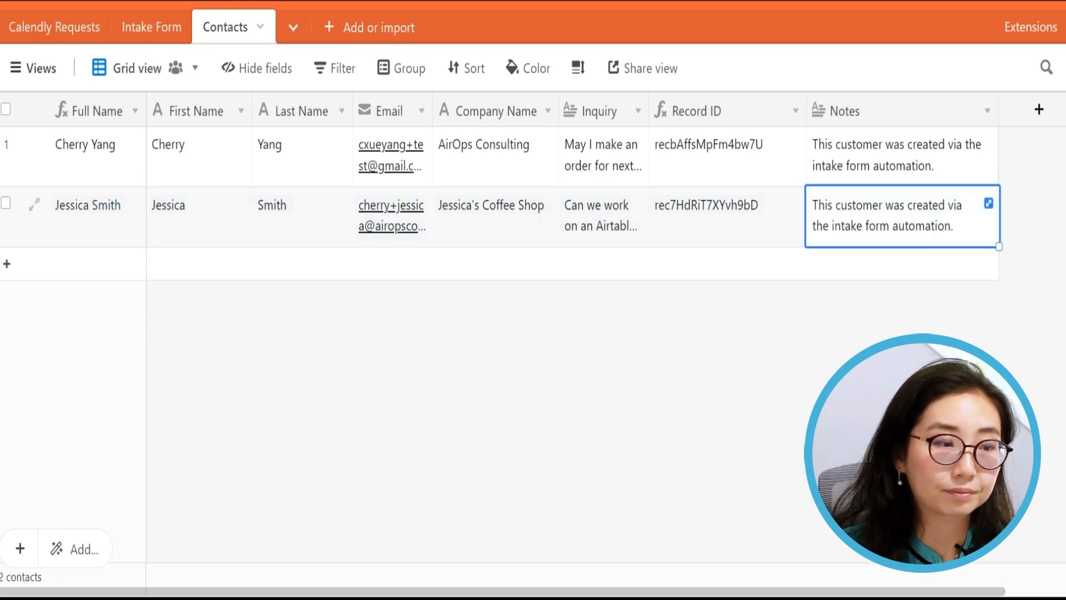